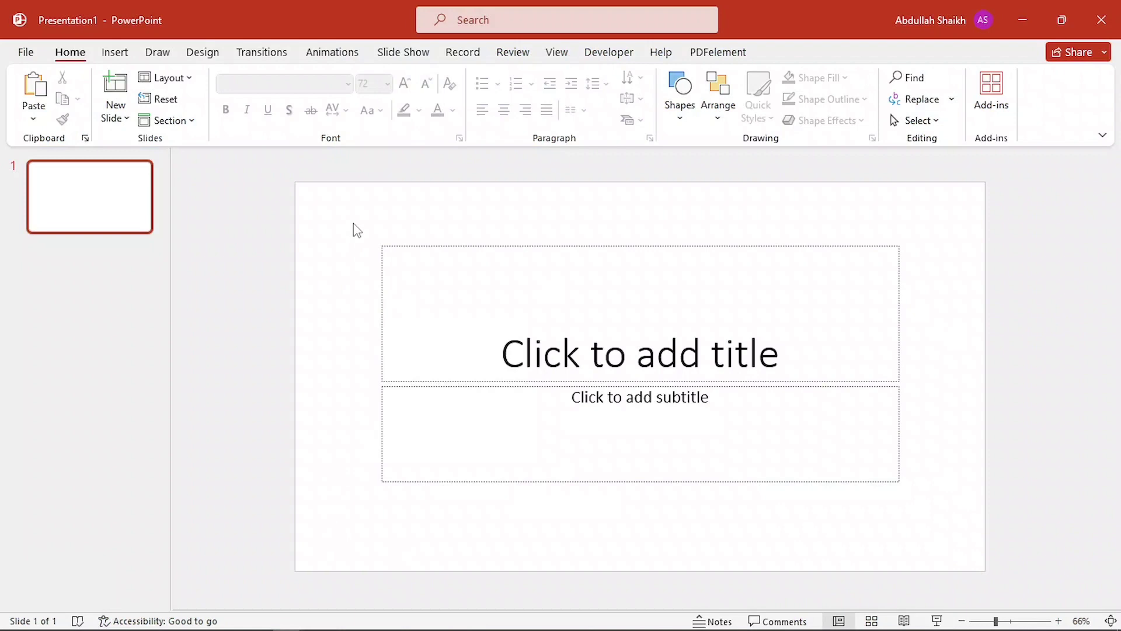
Delete the title and subtitle placeholders and draw a 13.33 by 7.5 inch rectangle covering the whole slide
drag(356, 229, 980, 558)
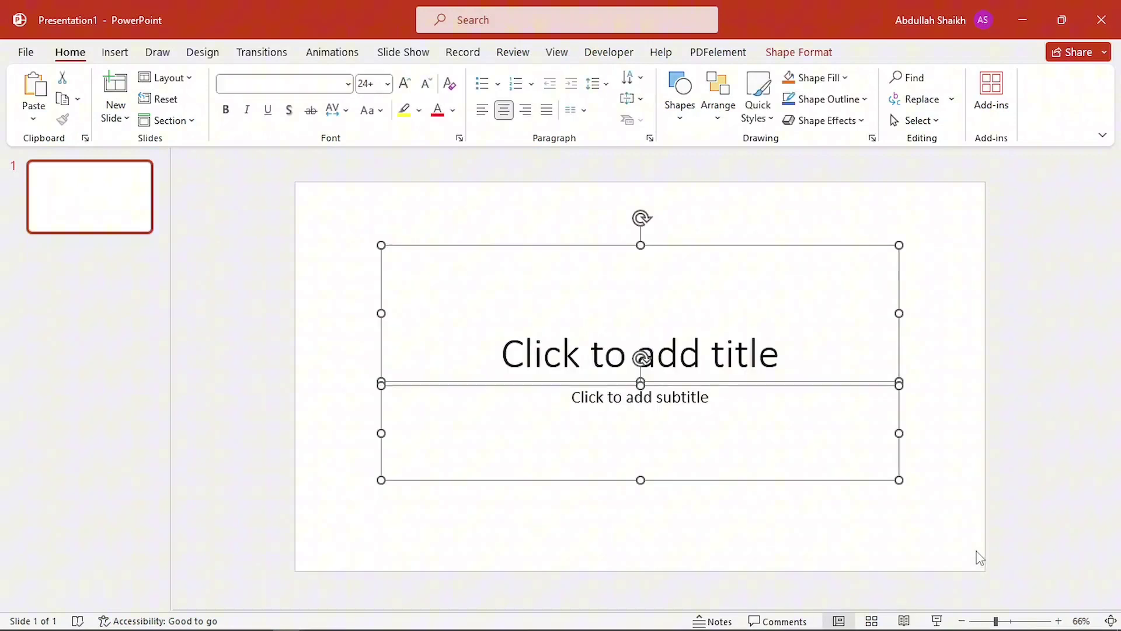
key(Delete)
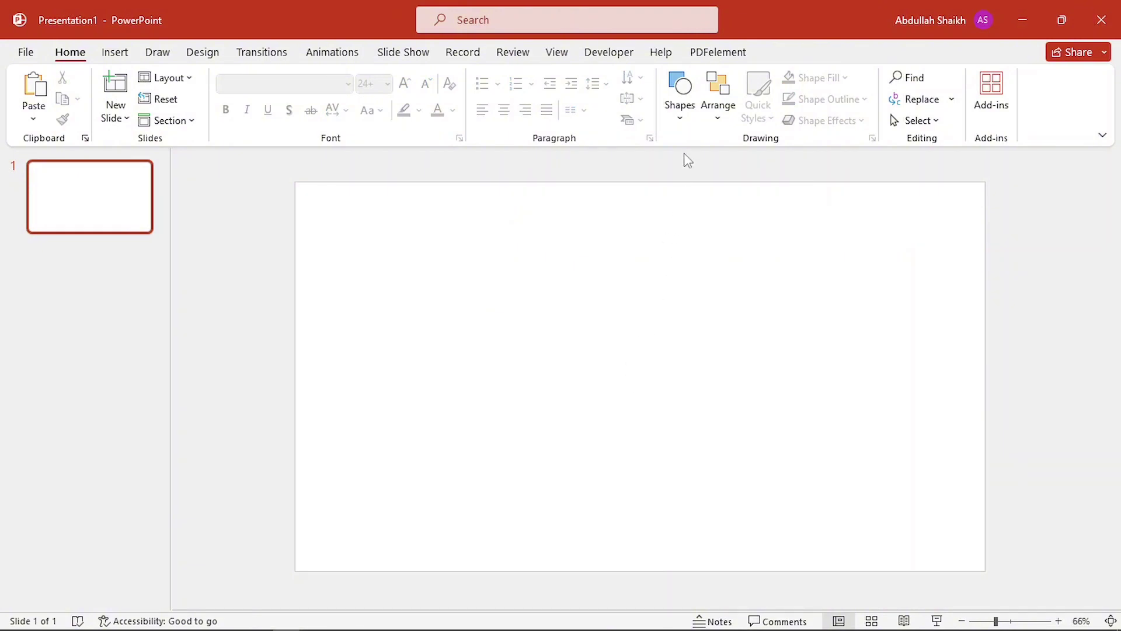
click(688, 121)
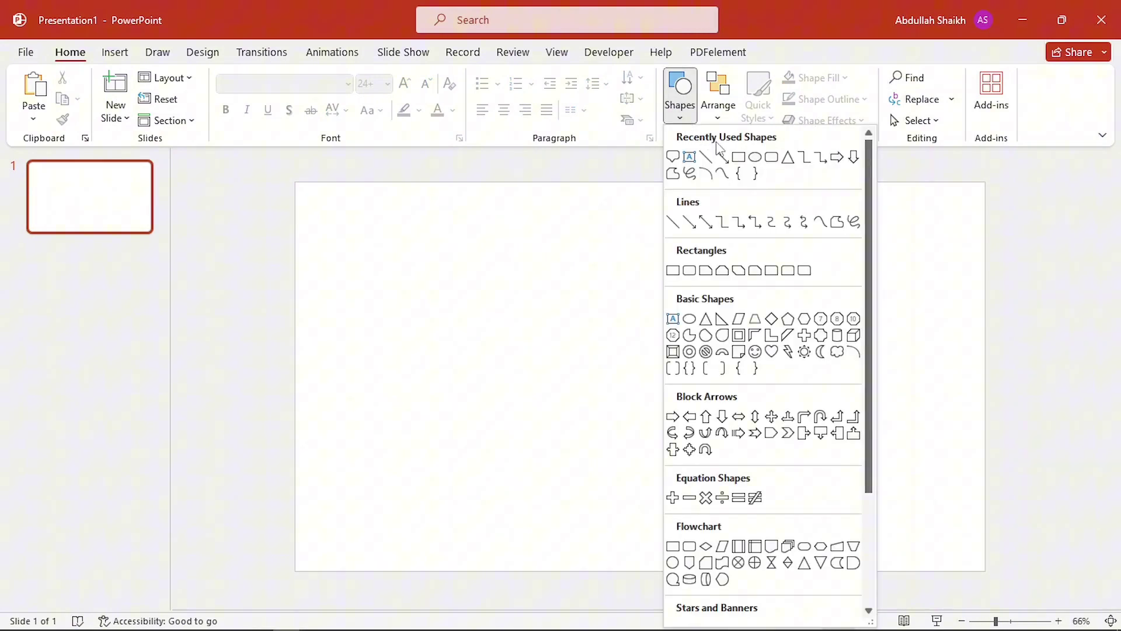
click(738, 157)
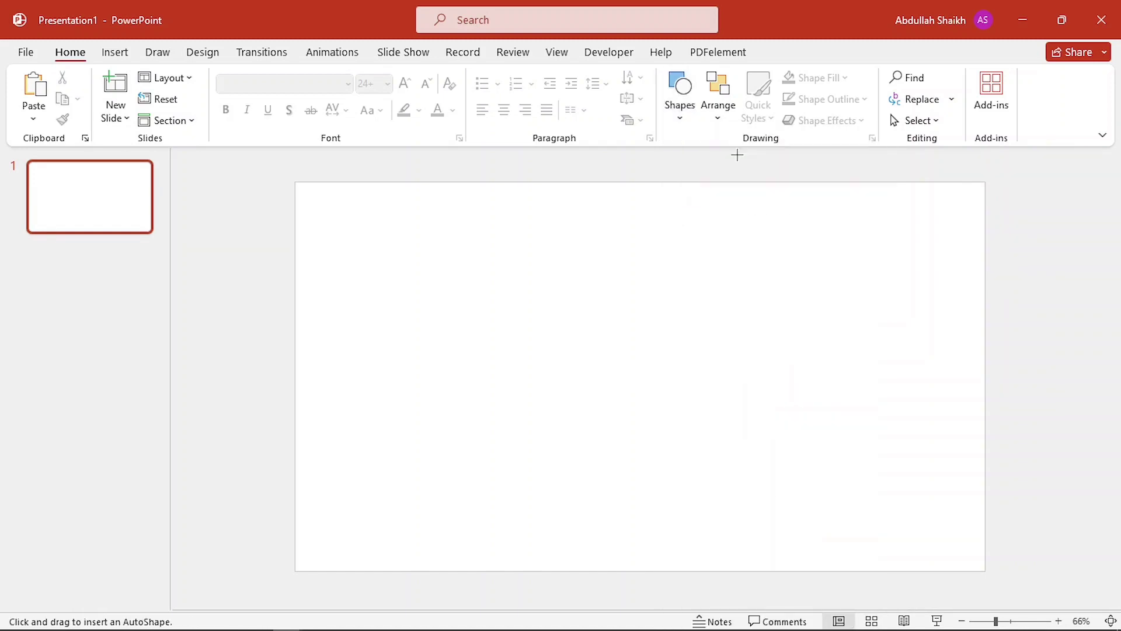
mouse_move(296, 181)
mouse_down()
mouse_move(431, 271)
mouse_move(856, 470)
mouse_move(988, 569)
mouse_up()
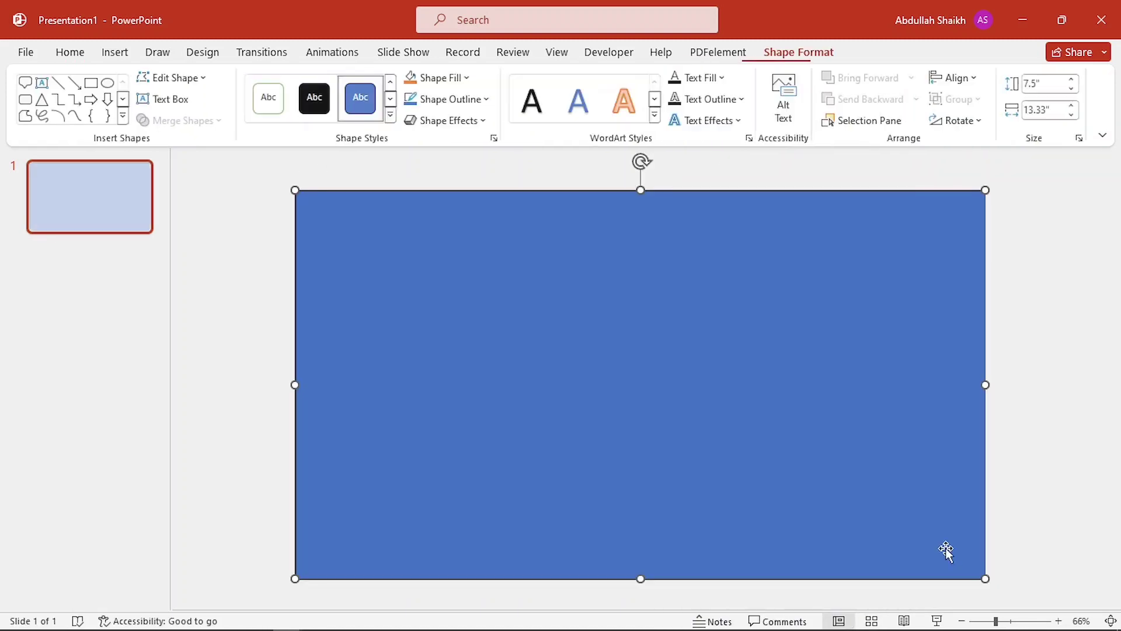
Remove the background rectangle's outline and fill it with the pale grey-beige recent colour
click(458, 109)
click(446, 327)
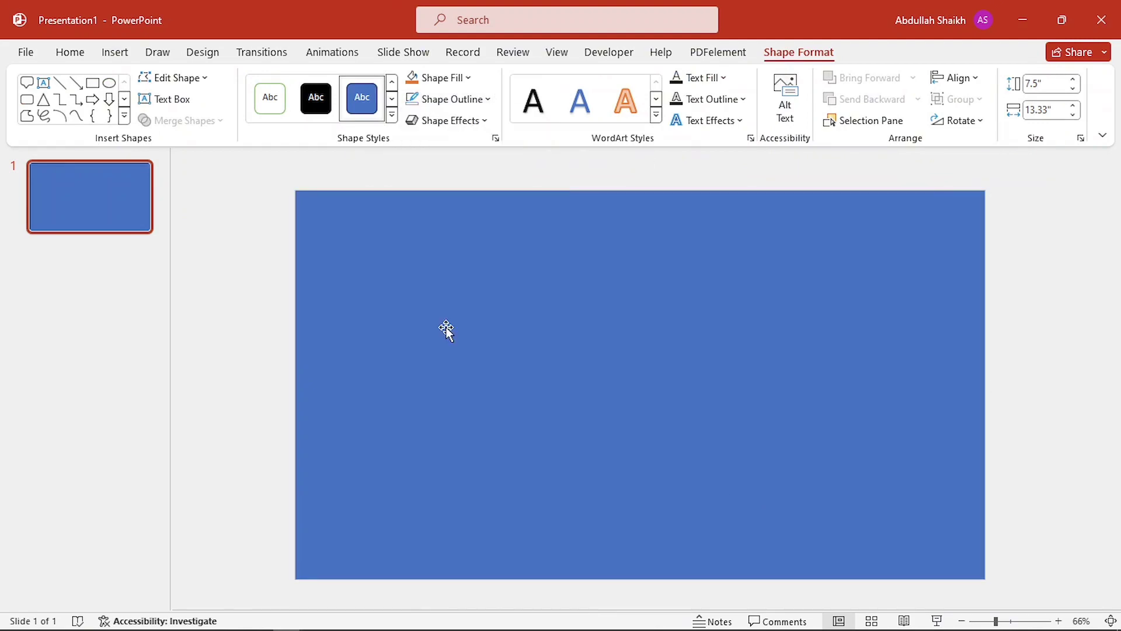
click(448, 80)
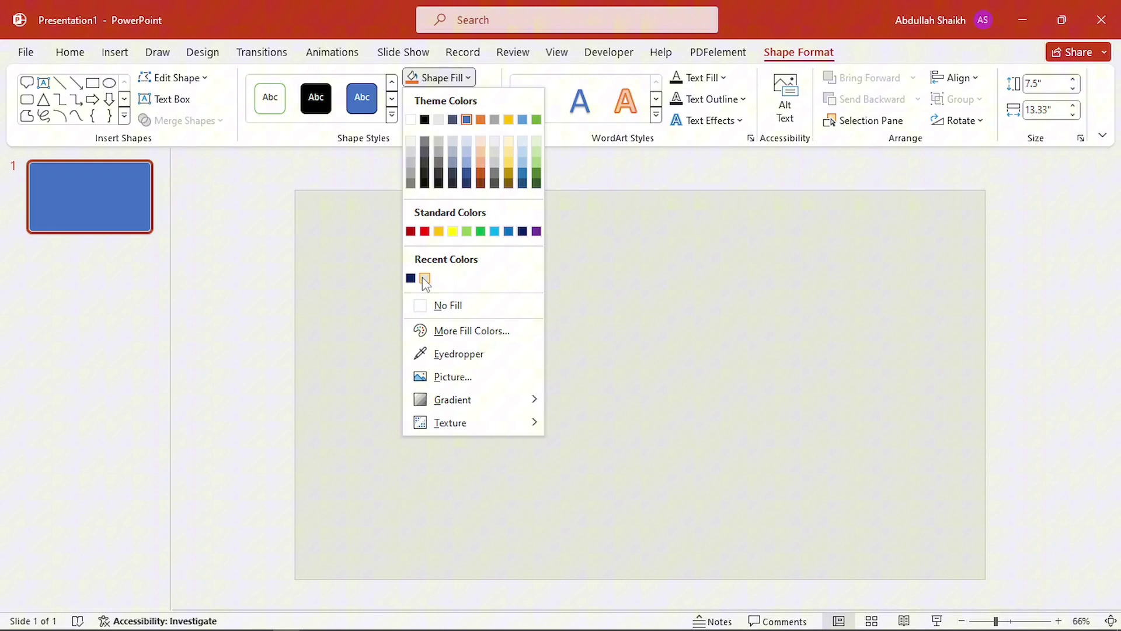
click(422, 276)
scroll(527, 349, down, 1)
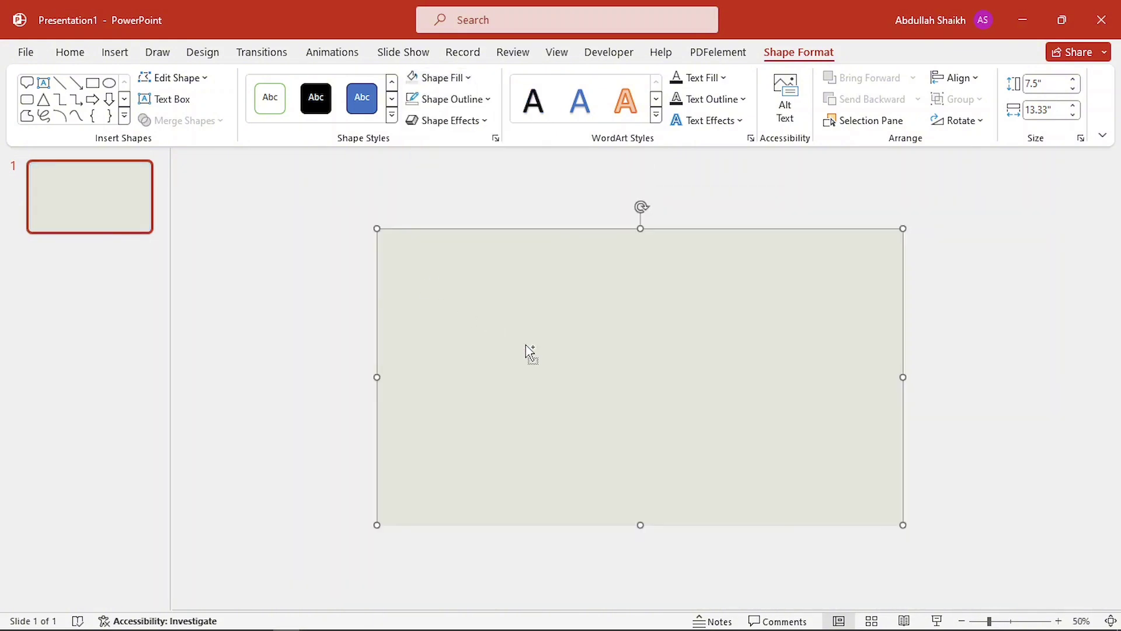
ctrl+click(529, 348)
Draw a small speech bubble callout with rounded corners in the upper-left area of the slide
scroll(536, 333, up, 1)
click(680, 96)
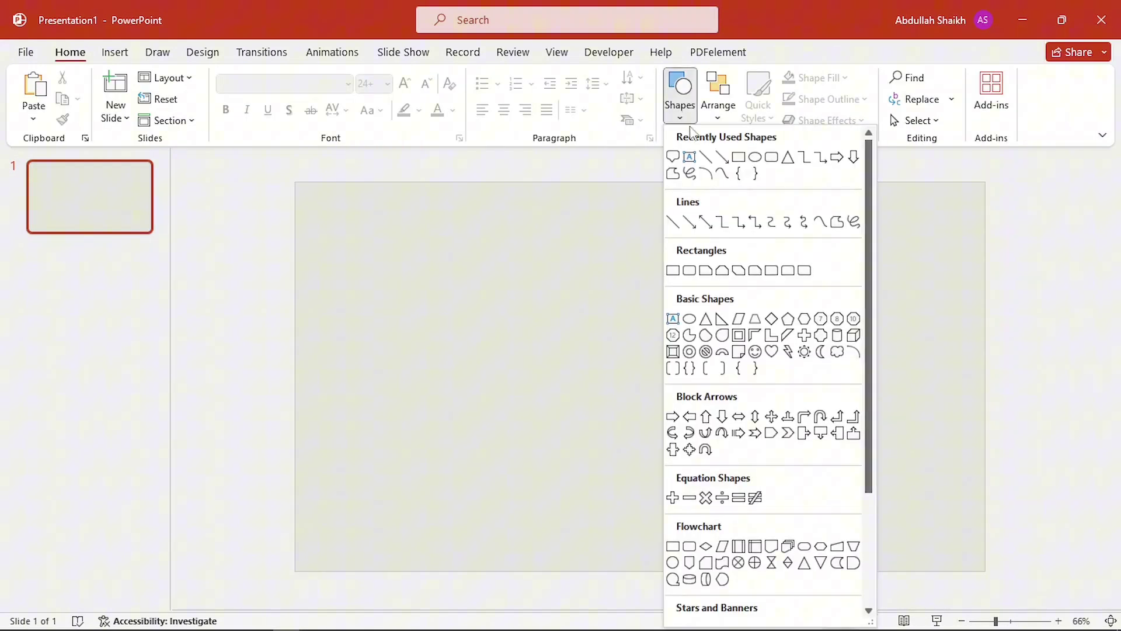
scroll(761, 233, down, 3)
scroll(759, 228, down, 1)
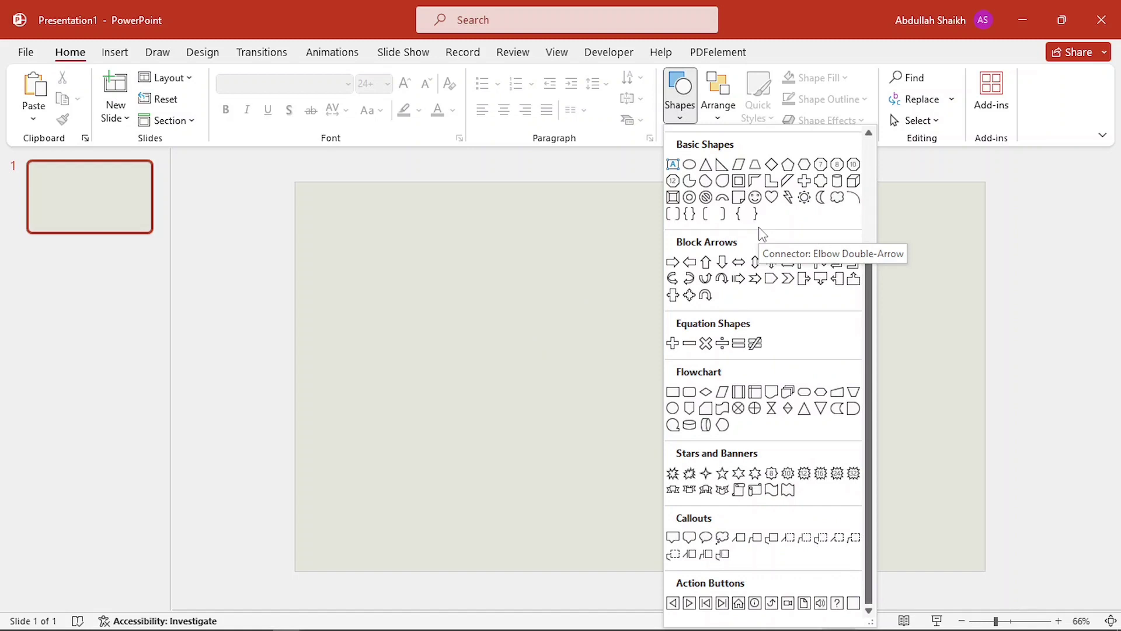
click(690, 538)
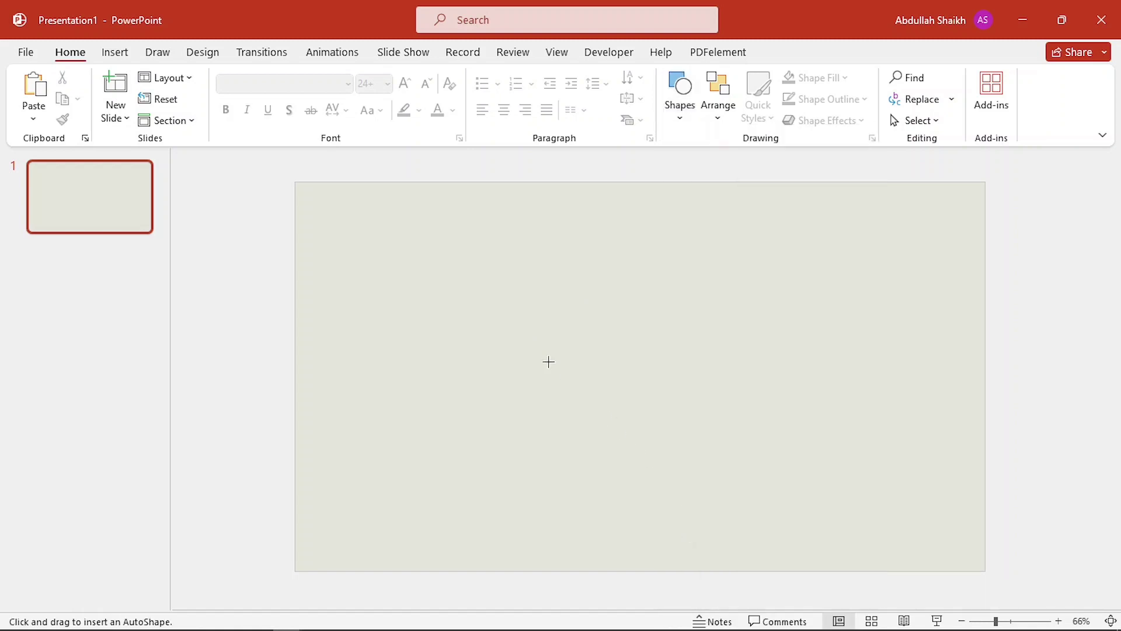
drag(418, 271, 471, 317)
key(Escape)
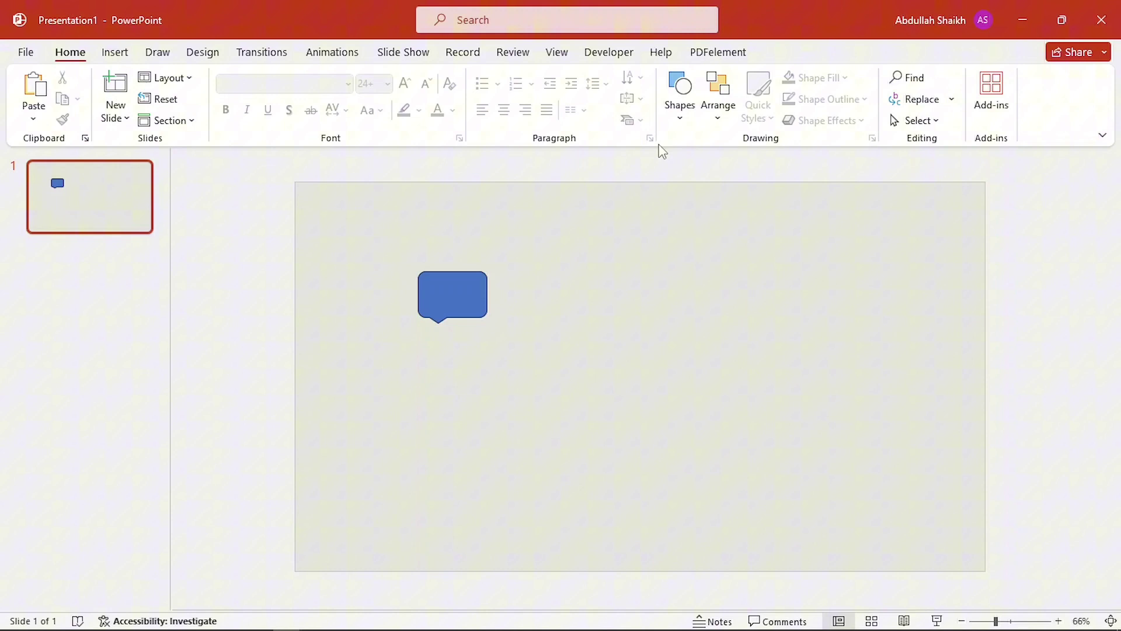
Draw a long rounded rectangle about 9.16 inches wide and 1.51 inches high just below the callout
click(687, 120)
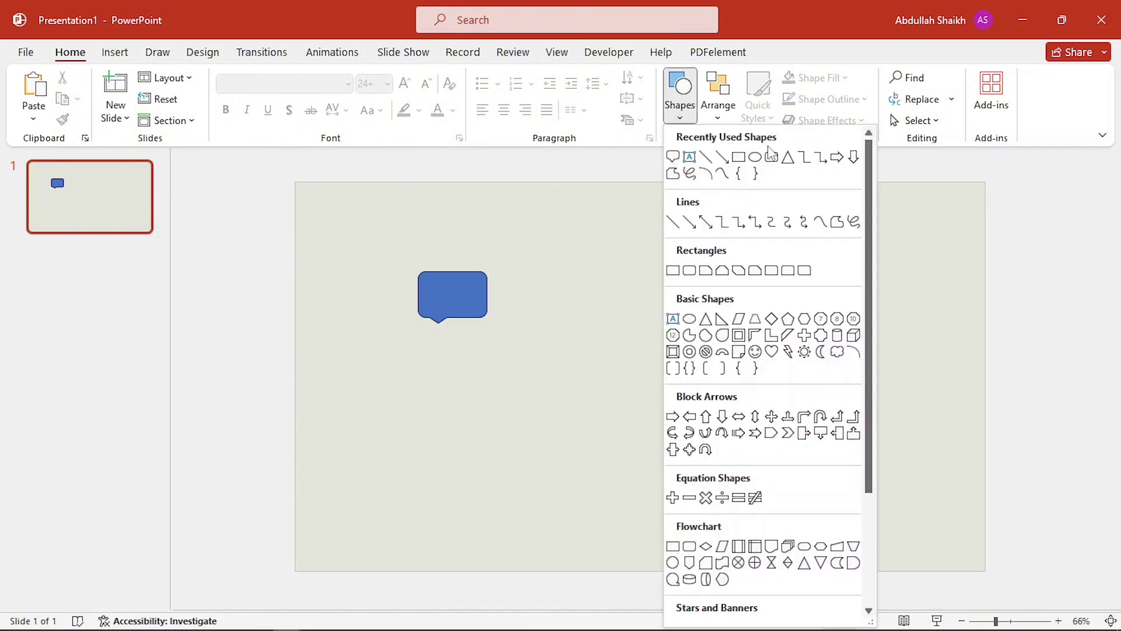
click(773, 157)
mouse_move(394, 328)
mouse_down()
mouse_move(493, 373)
mouse_move(843, 427)
mouse_move(914, 408)
mouse_up()
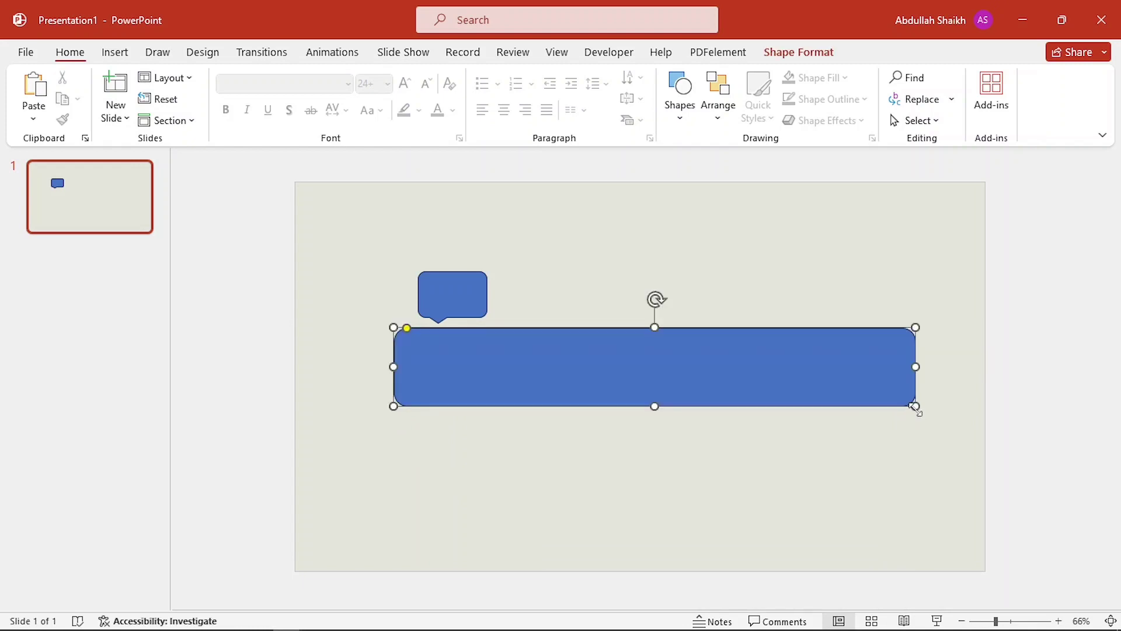
drag(394, 367, 442, 373)
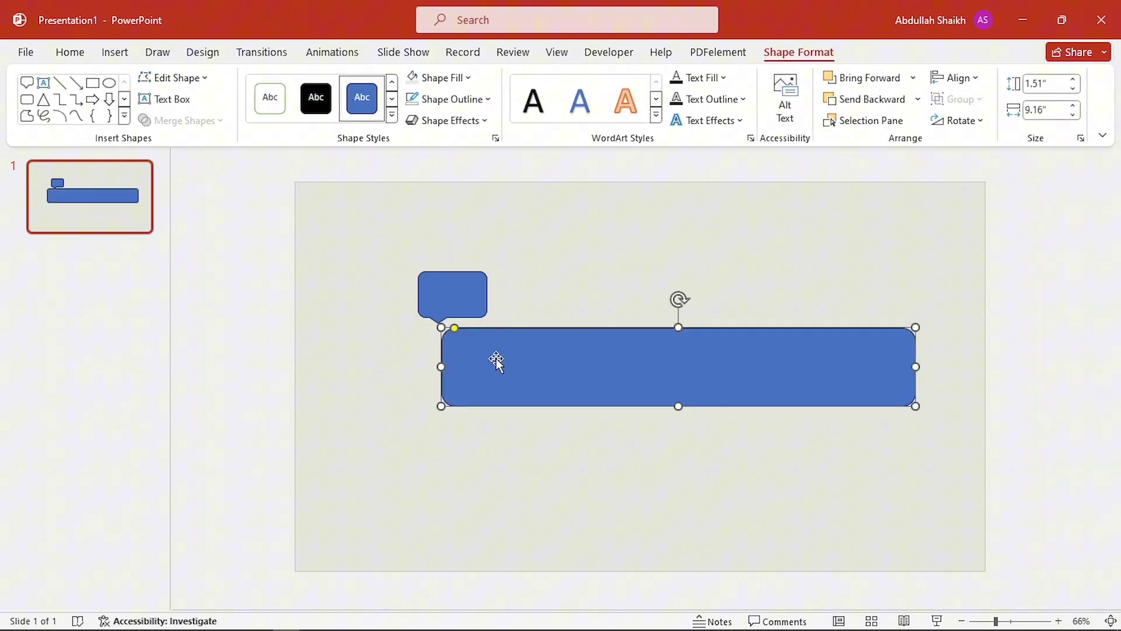
Move the speech bubble callout to the right so it sits above the left end of the long bar
drag(460, 311, 492, 313)
click(575, 344)
click(593, 304)
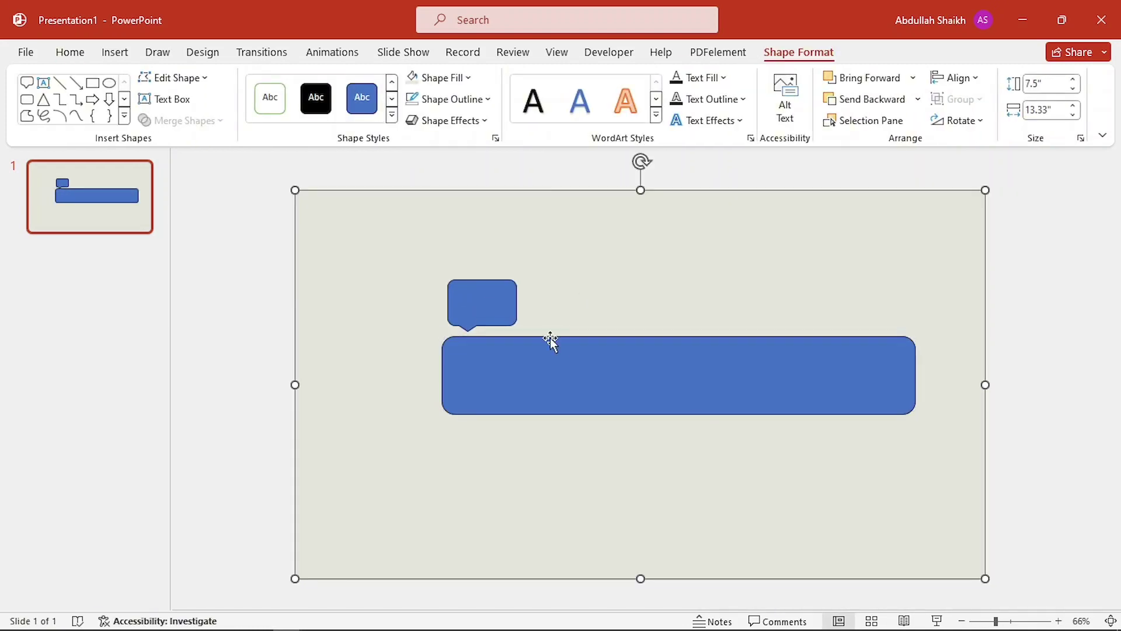
Give the long rounded rectangle a solid white fill
click(550, 337)
right_click(502, 360)
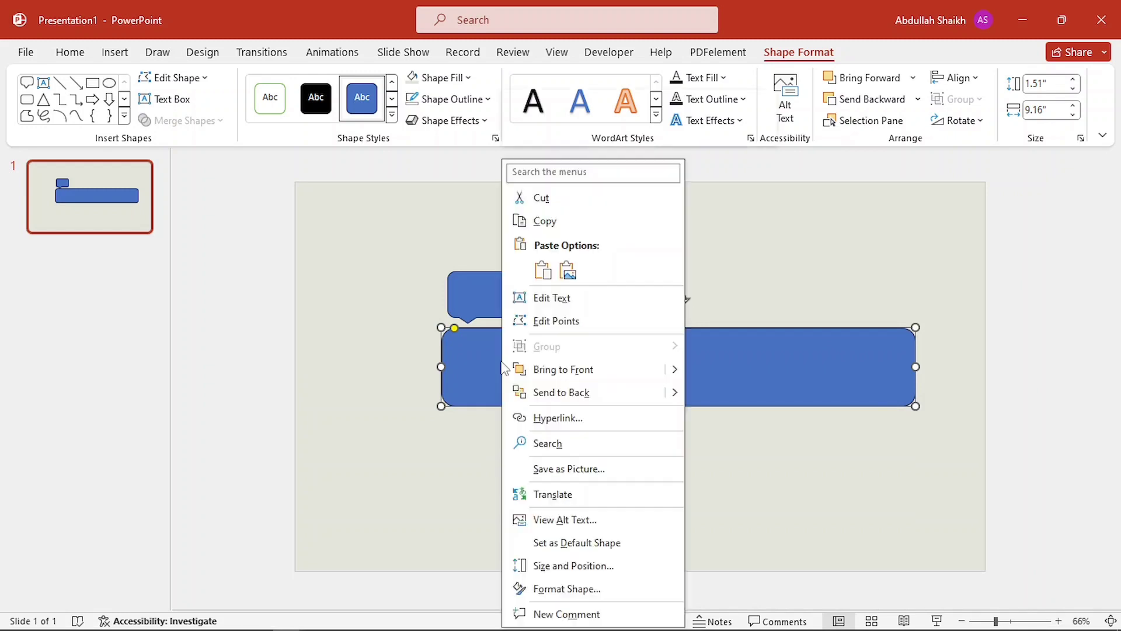
click(564, 588)
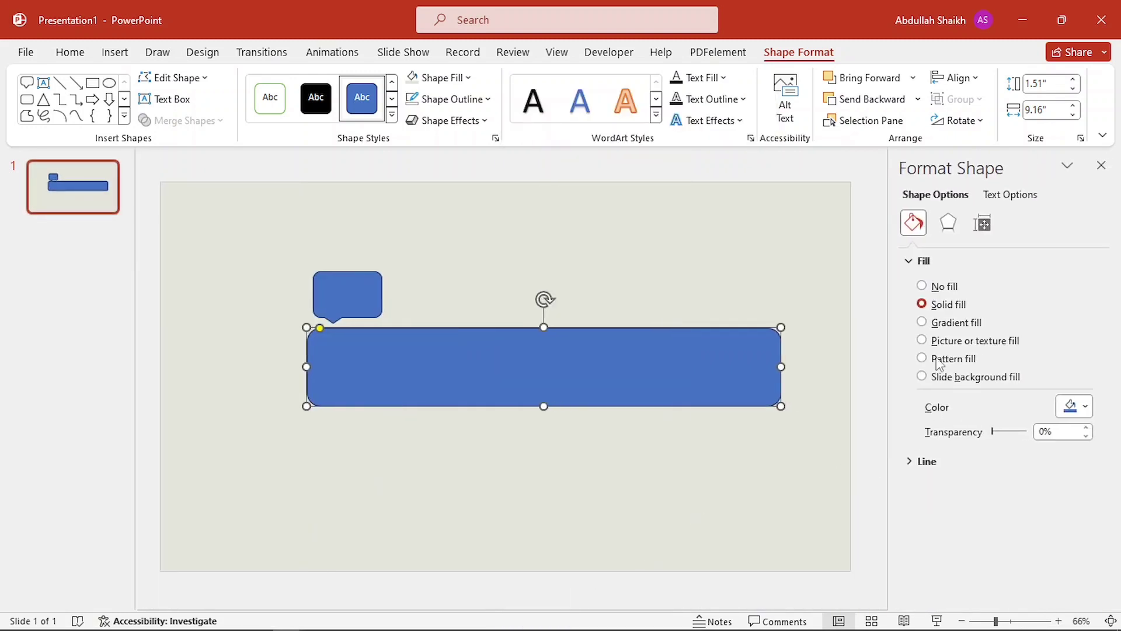
click(1071, 405)
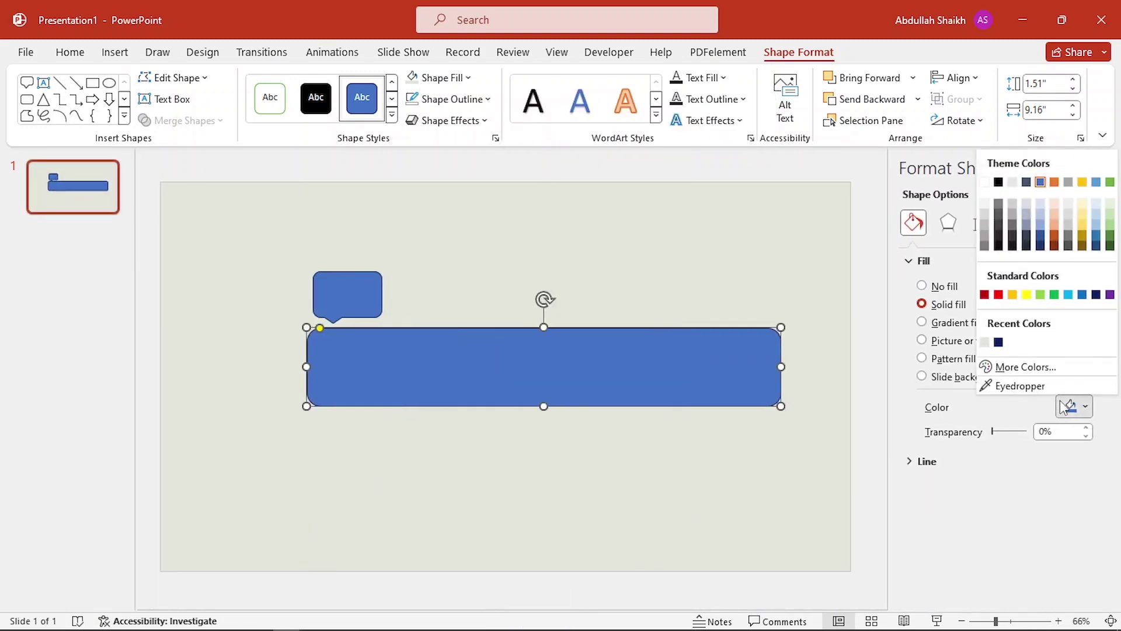
click(991, 181)
Apply the first outer shadow preset, offset to the bottom right, to the white bar
click(948, 223)
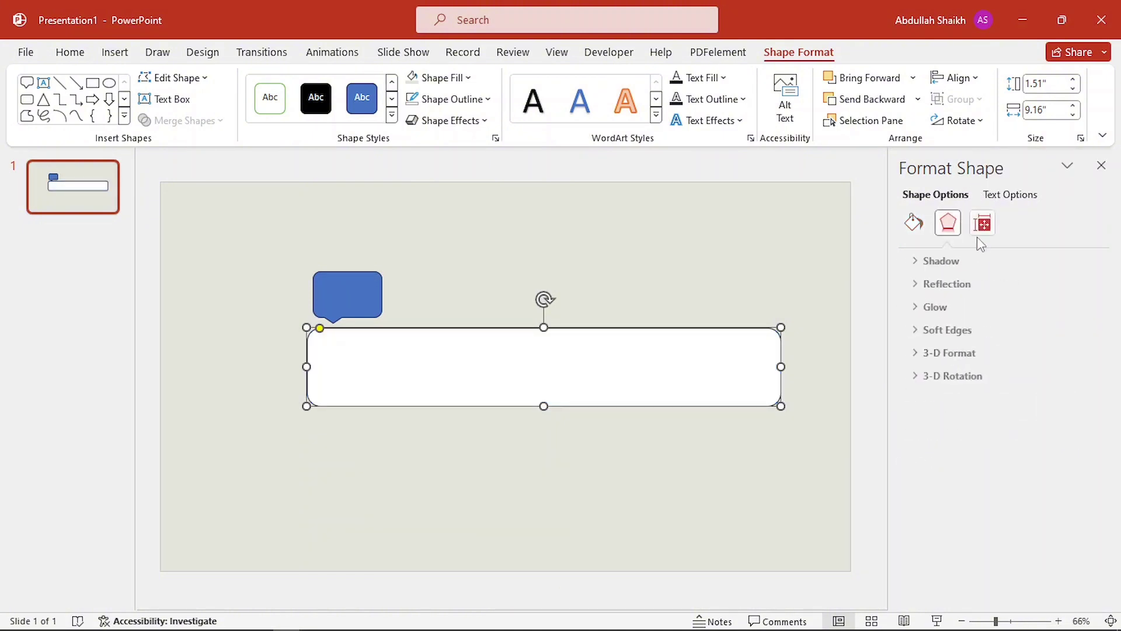
click(944, 263)
click(1074, 285)
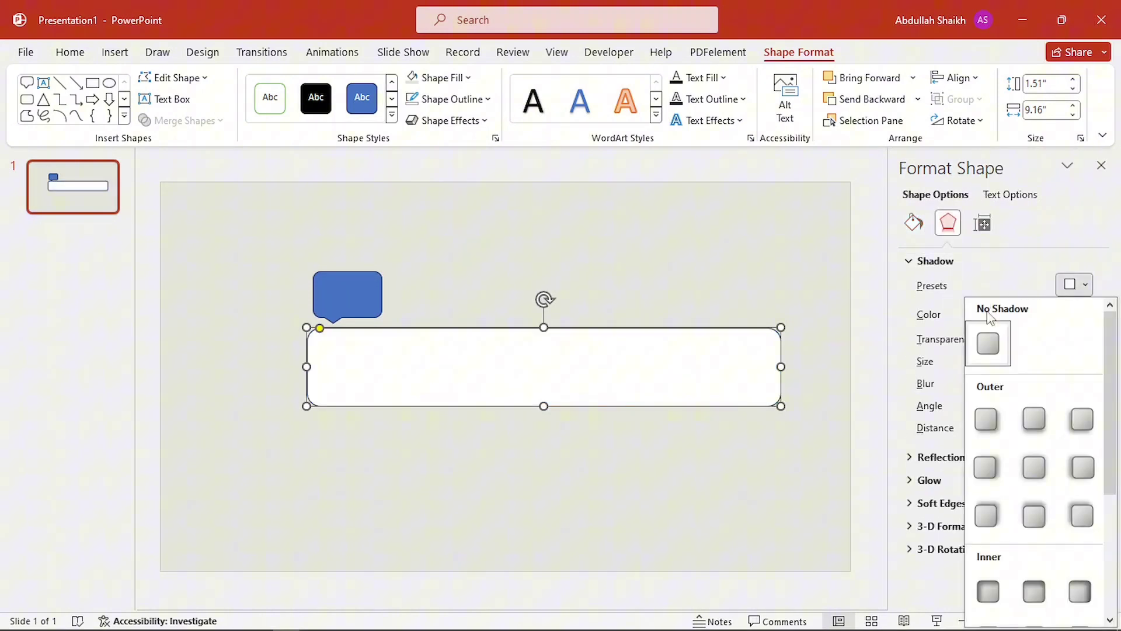
click(985, 420)
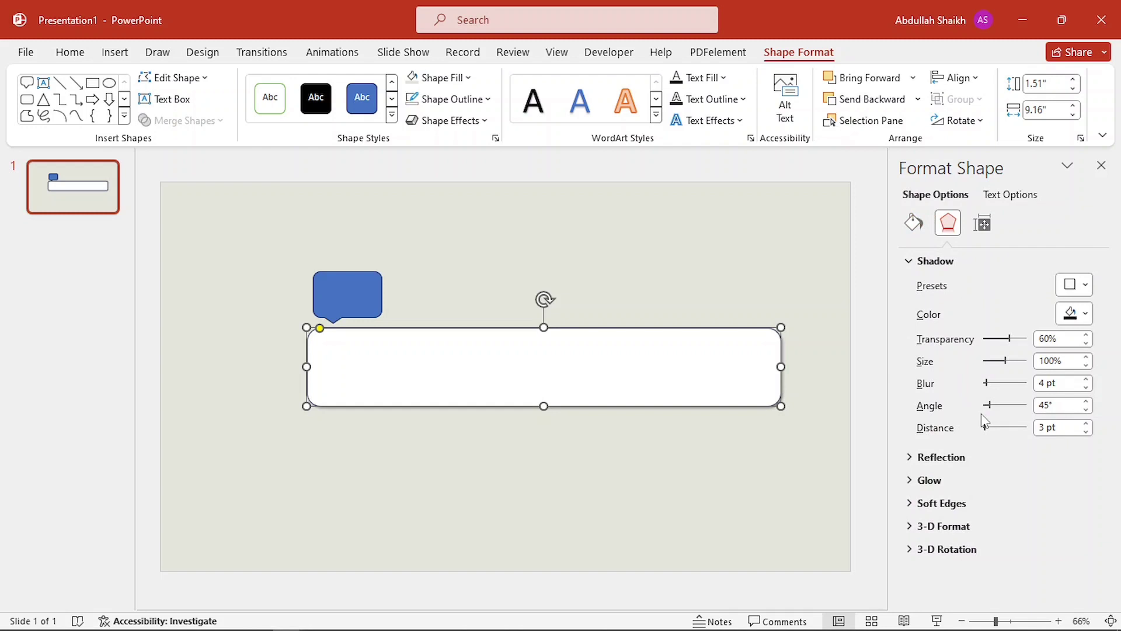
Set the white bar's line to No line and close the shape formatting options
click(913, 223)
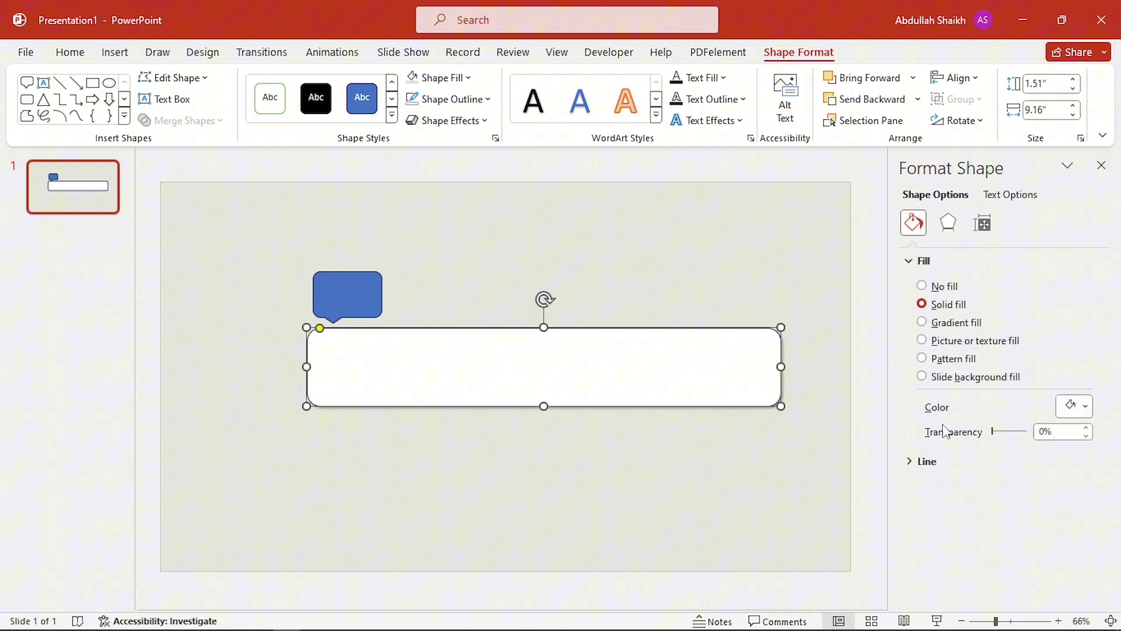
click(927, 461)
click(922, 485)
click(1101, 166)
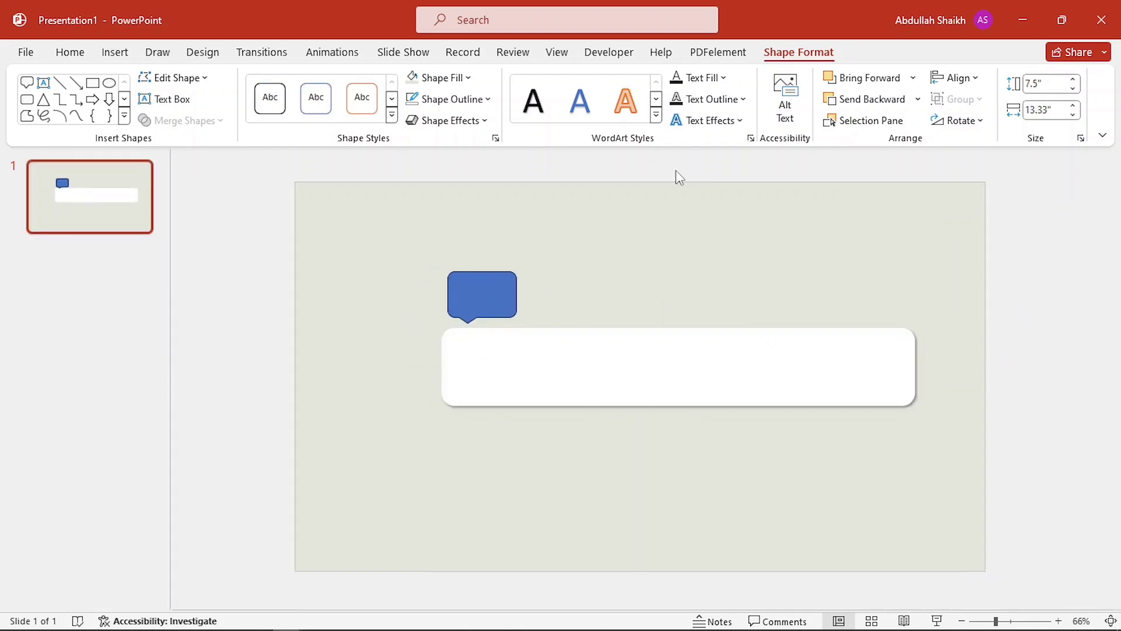
click(674, 170)
Draw a narrow rounded rectangle about 0.57 inches wide and 1.51 inches high over the white bar's left end
click(681, 120)
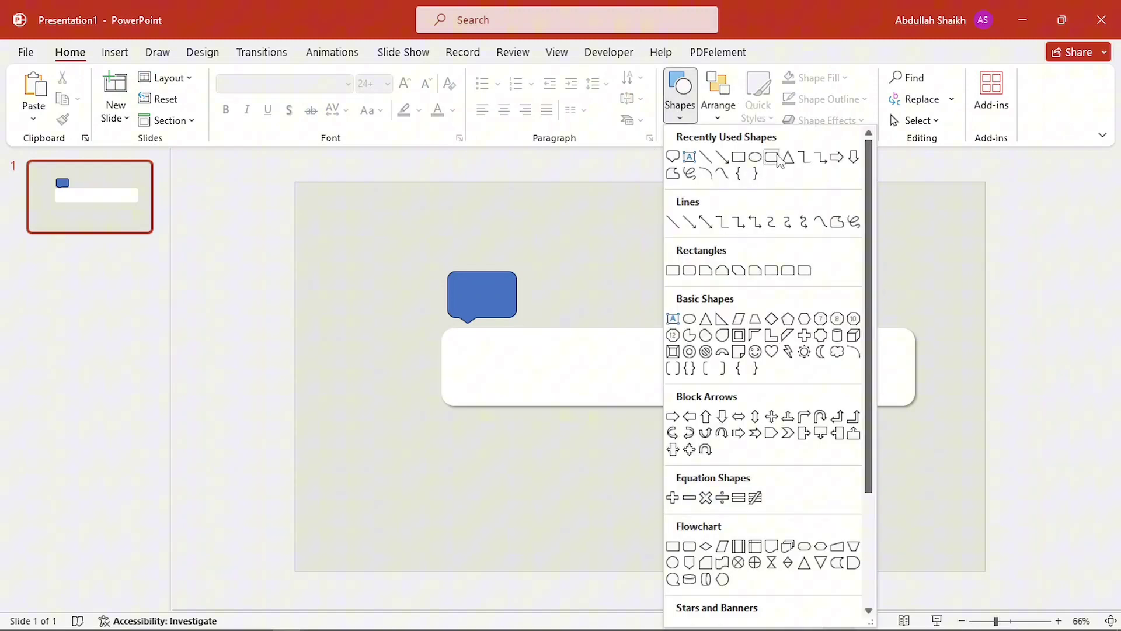
click(776, 154)
drag(452, 332, 496, 404)
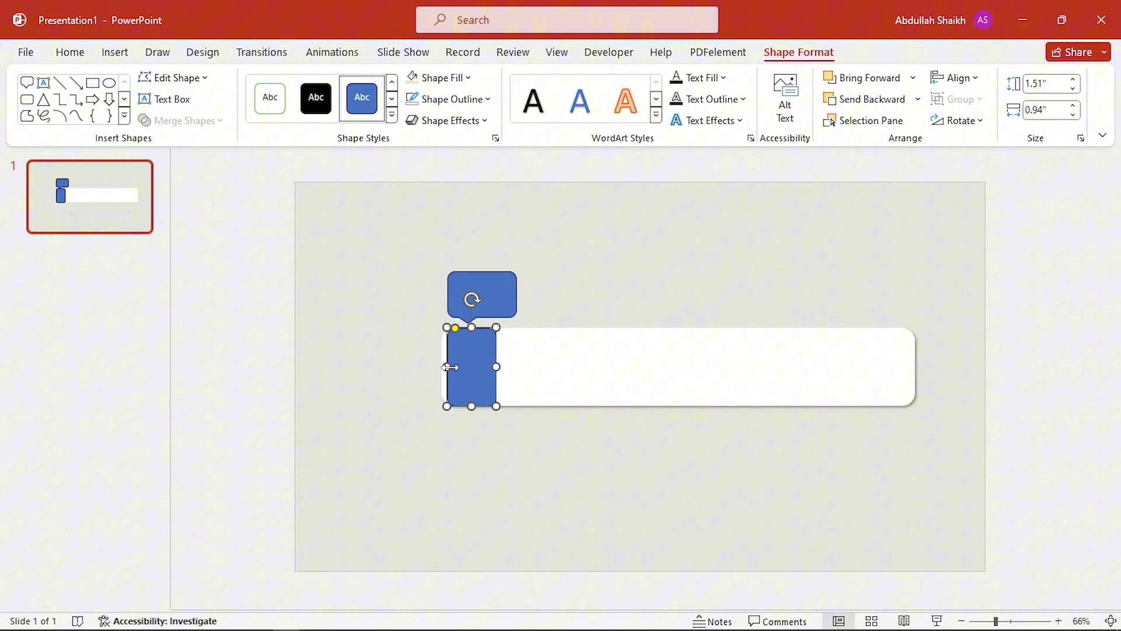
drag(447, 367, 471, 366)
Increase the corner rounding of the narrow rectangle at the bar's left end
scroll(461, 348, up, 5)
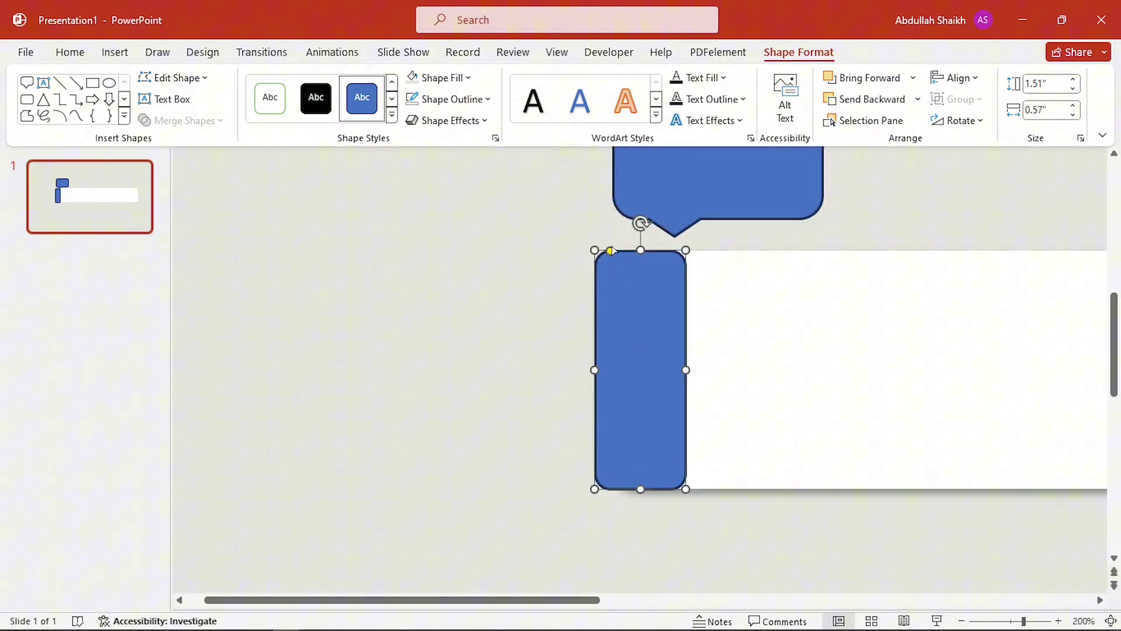
drag(609, 251, 632, 257)
scroll(626, 321, down, 6)
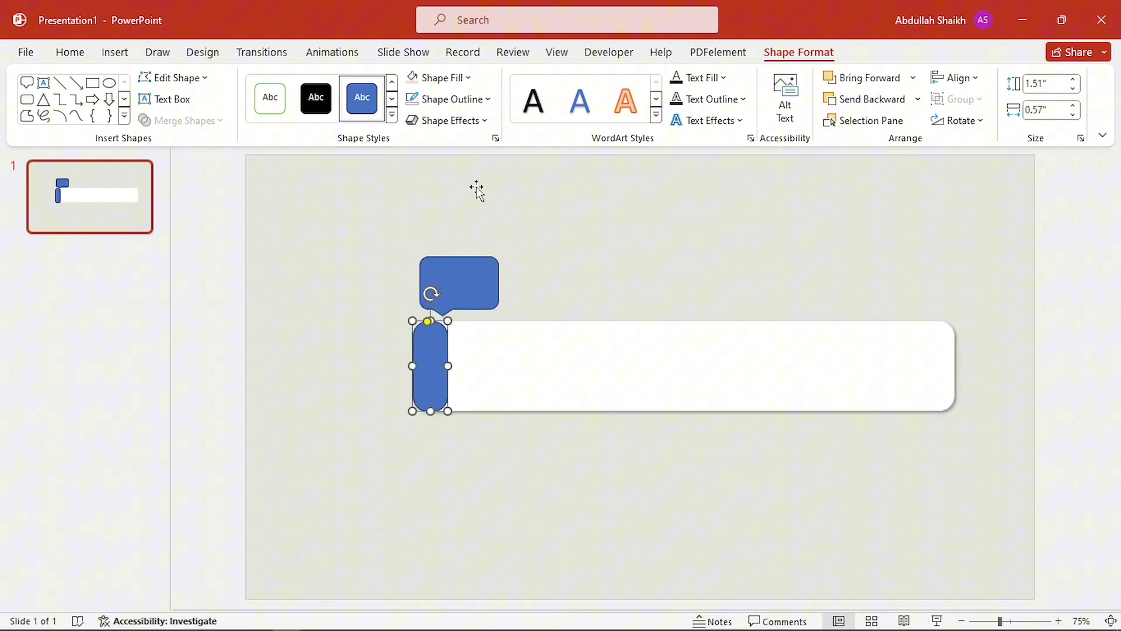
Remove the narrow rectangle's outline and fill it with the dark navy recent colour
click(474, 99)
click(422, 318)
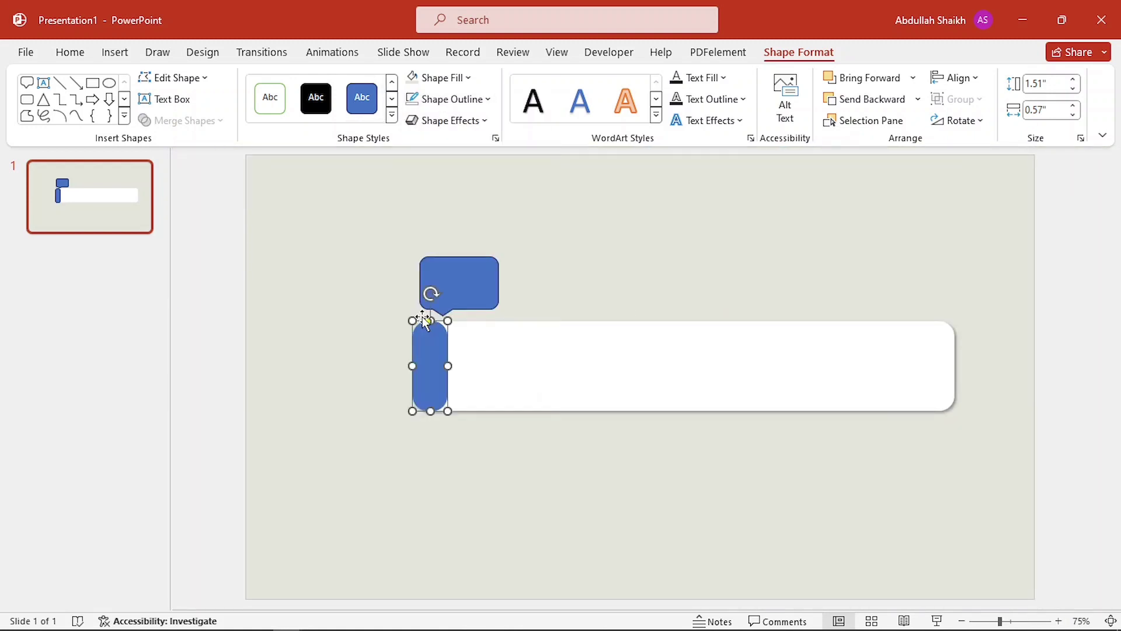
click(458, 79)
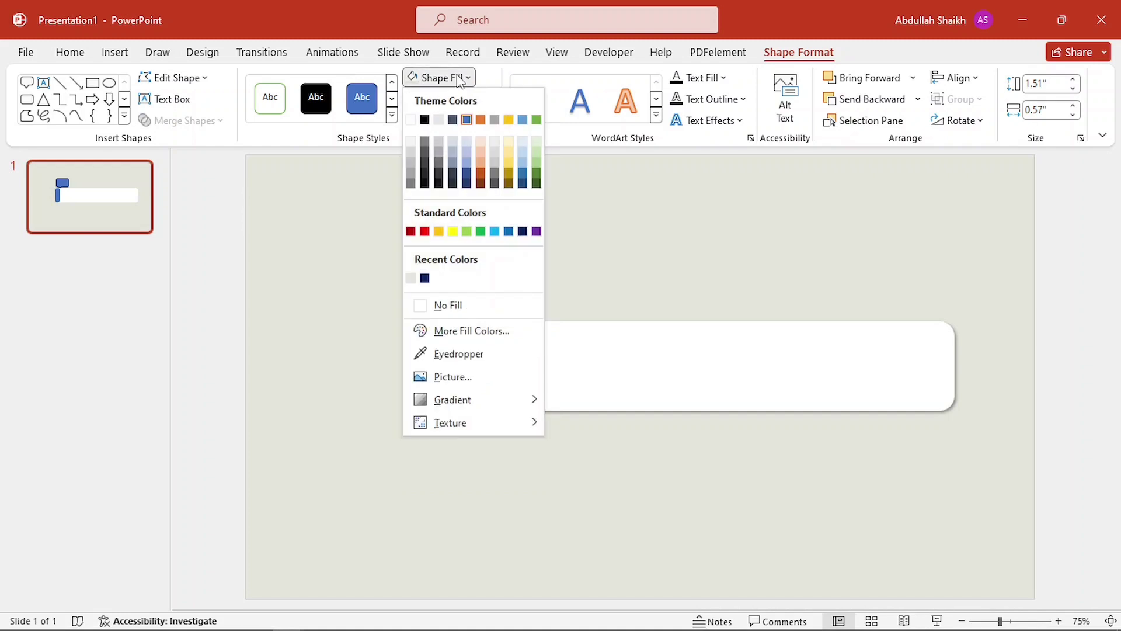
click(425, 278)
click(472, 183)
scroll(471, 183, down, 1)
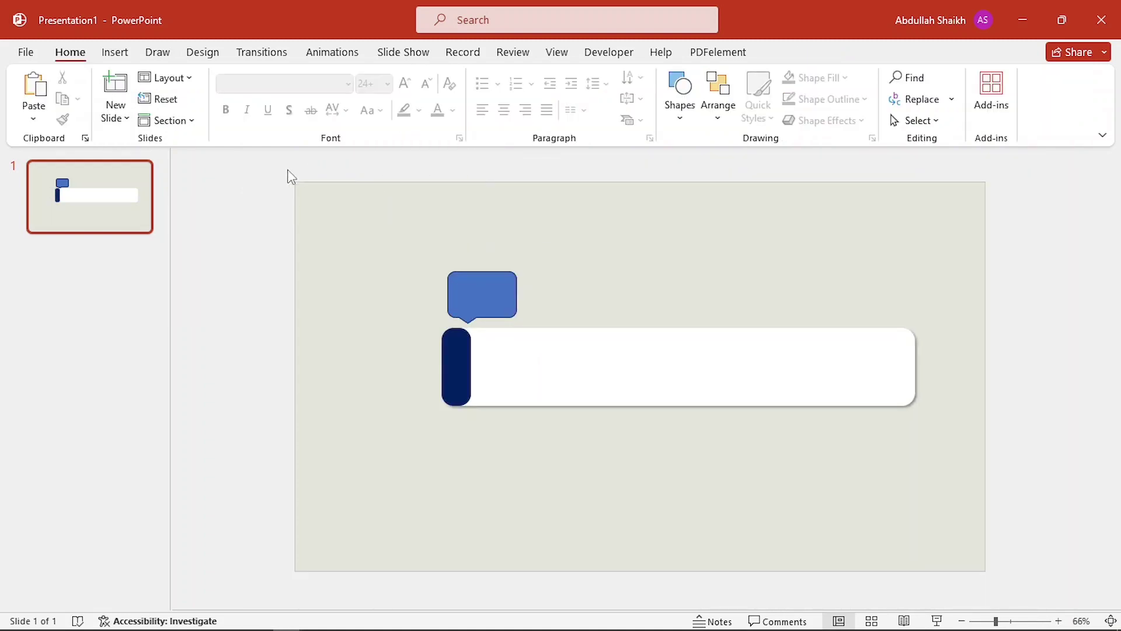
drag(287, 175, 1086, 605)
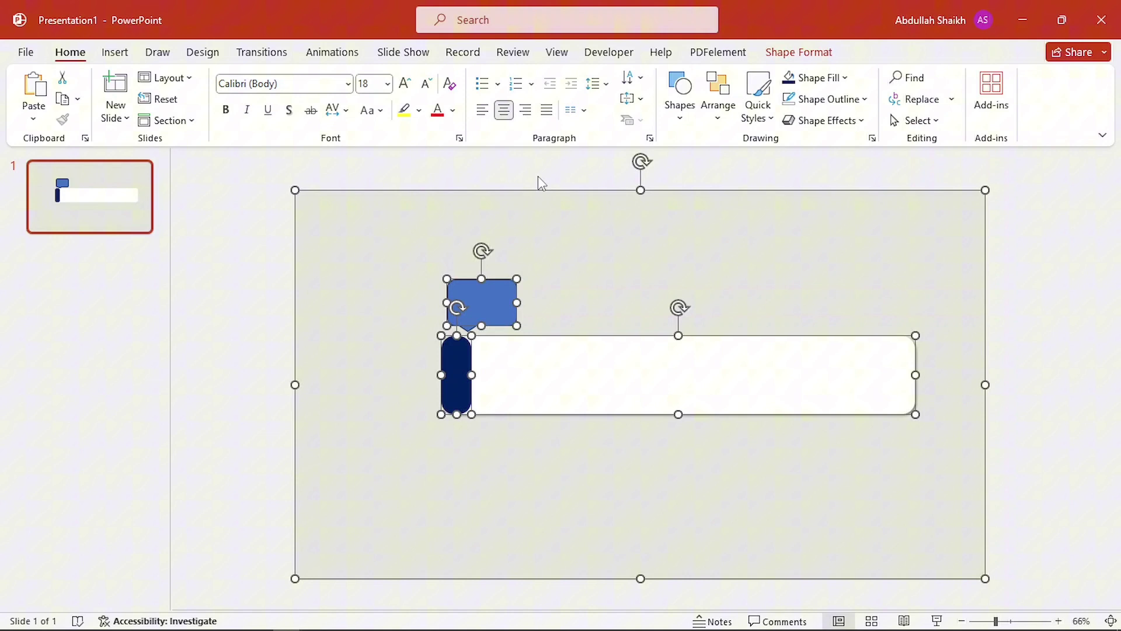
click(537, 177)
Widen the background rectangle symmetrically so it extends well beyond both the left and right slide edges
scroll(517, 243, down, 3)
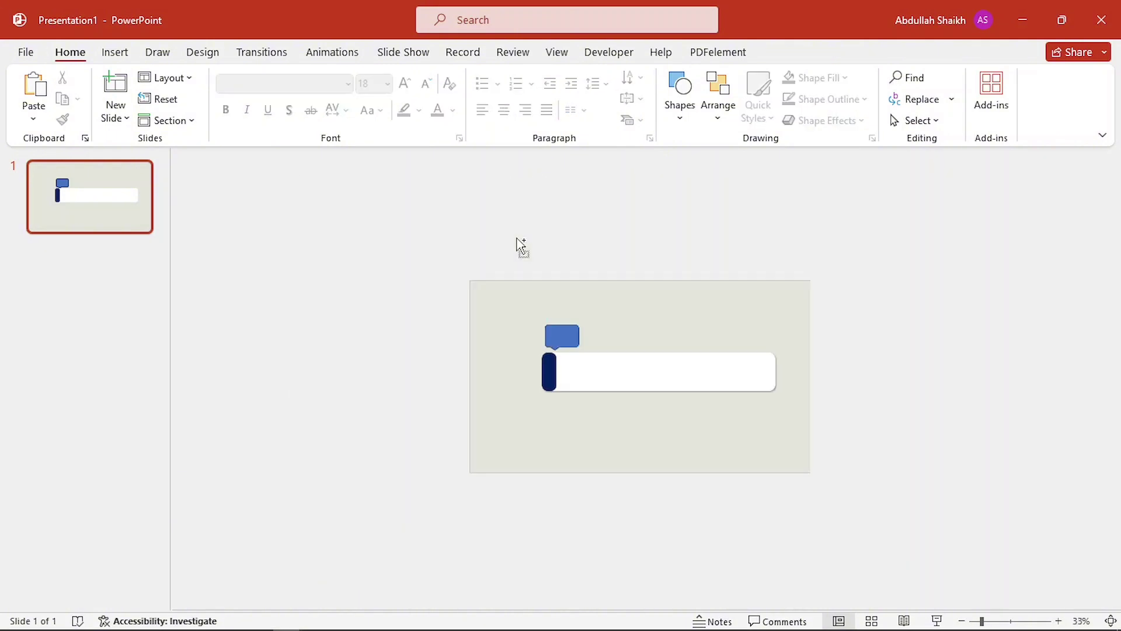
scroll(517, 243, down, 1)
click(519, 335)
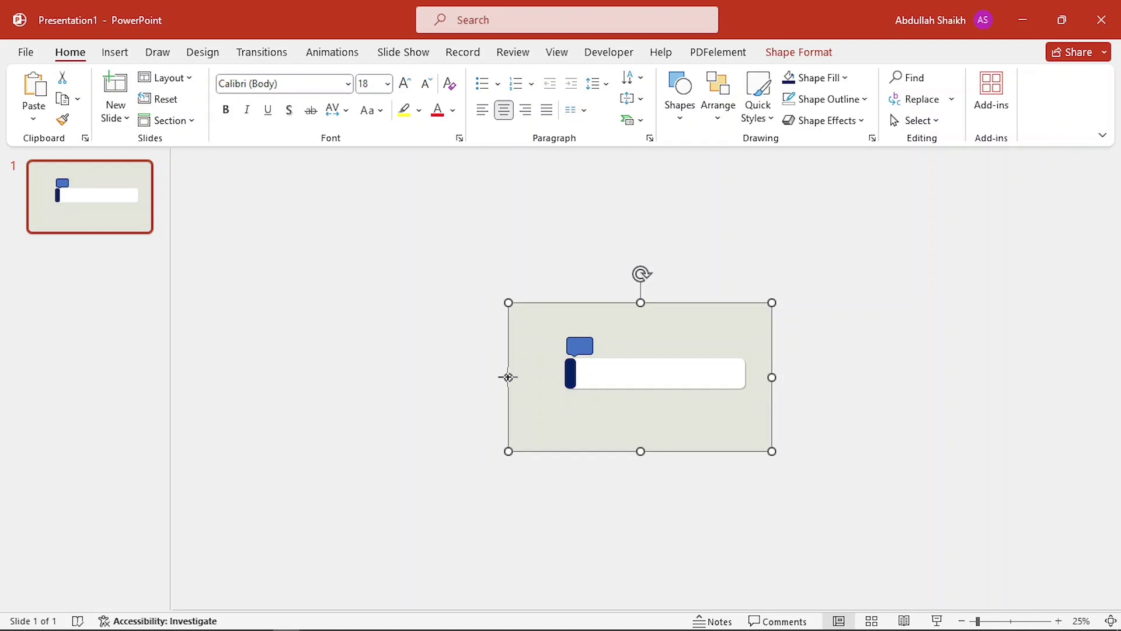
drag(508, 377, 320, 379)
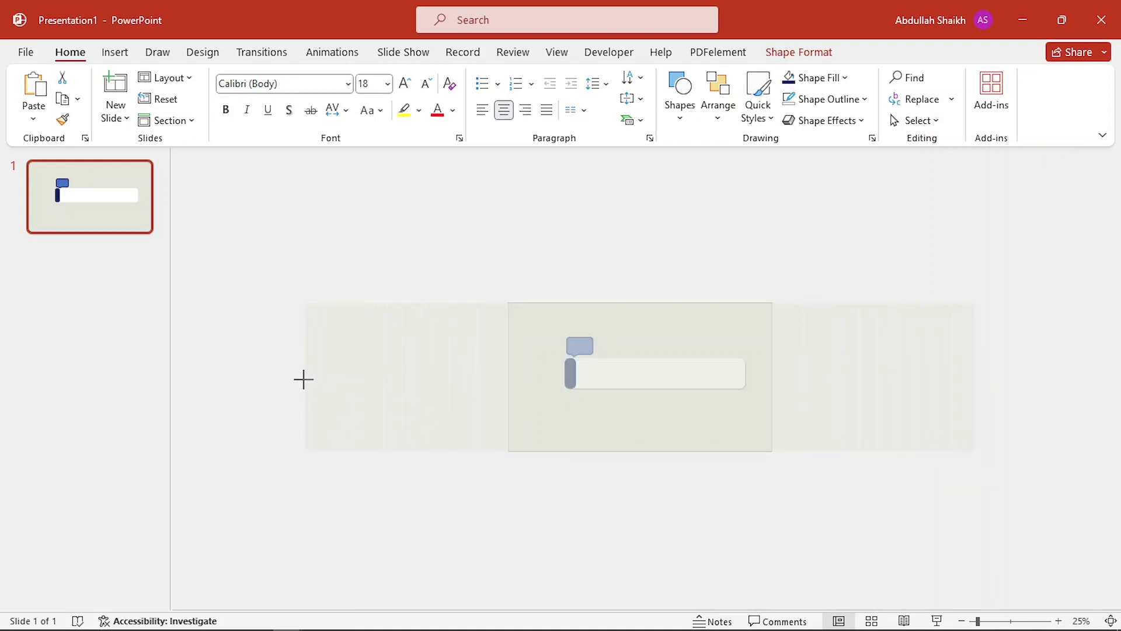
Stretch the background rectangle's left and right edges symmetrically outward to a total width of about 34.75 inches
drag(297, 379, 297, 378)
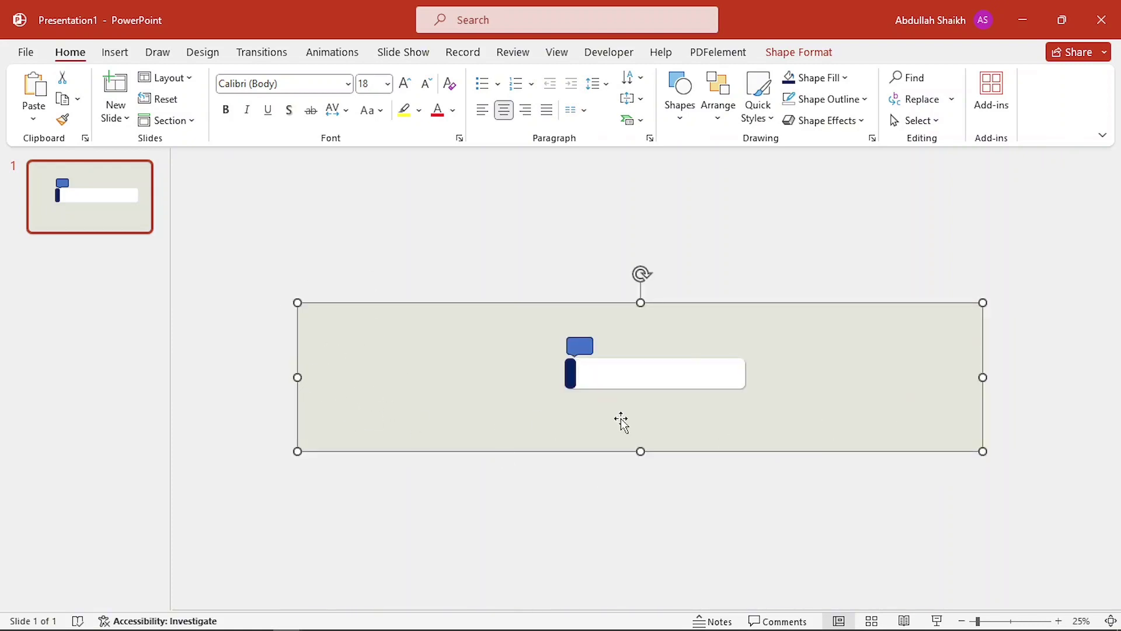
scroll(732, 426, up, 4)
scroll(732, 427, down, 4)
drag(460, 397, 495, 397)
scroll(631, 422, up, 4)
click(554, 178)
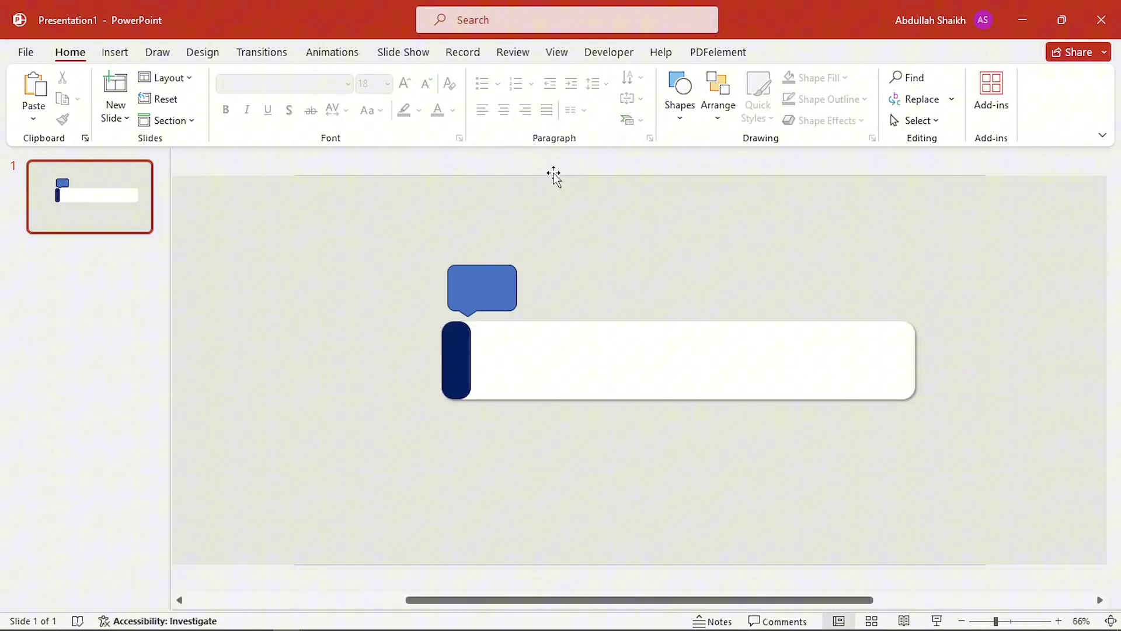
Merge the background rectangle with the speech bubble so the bubble's shape is cut out of the background
click(581, 245)
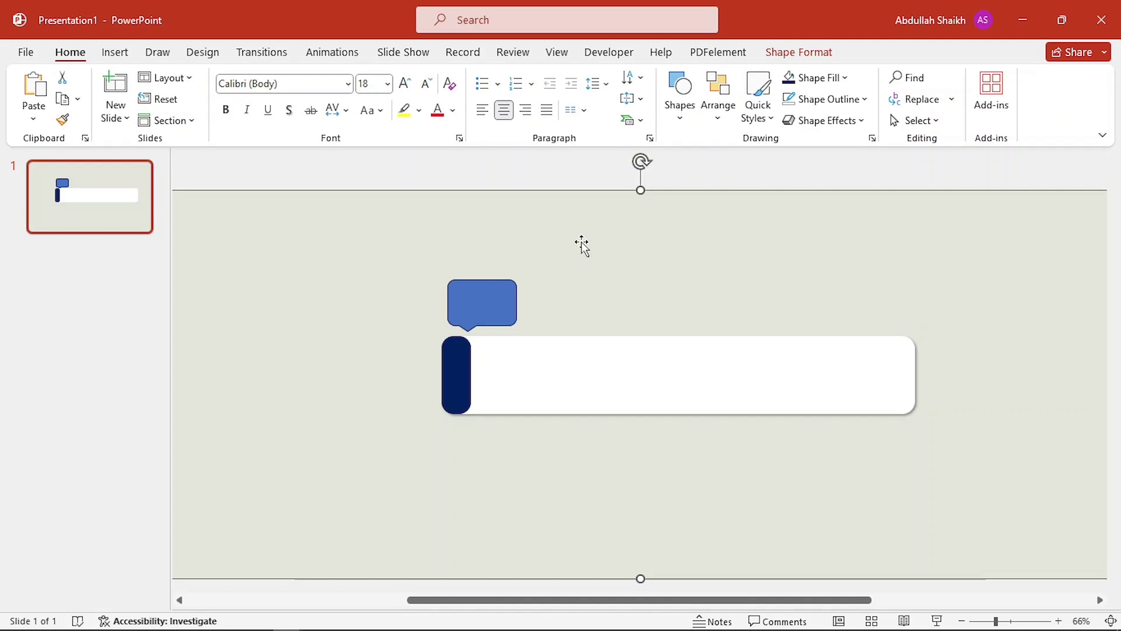
click(507, 300)
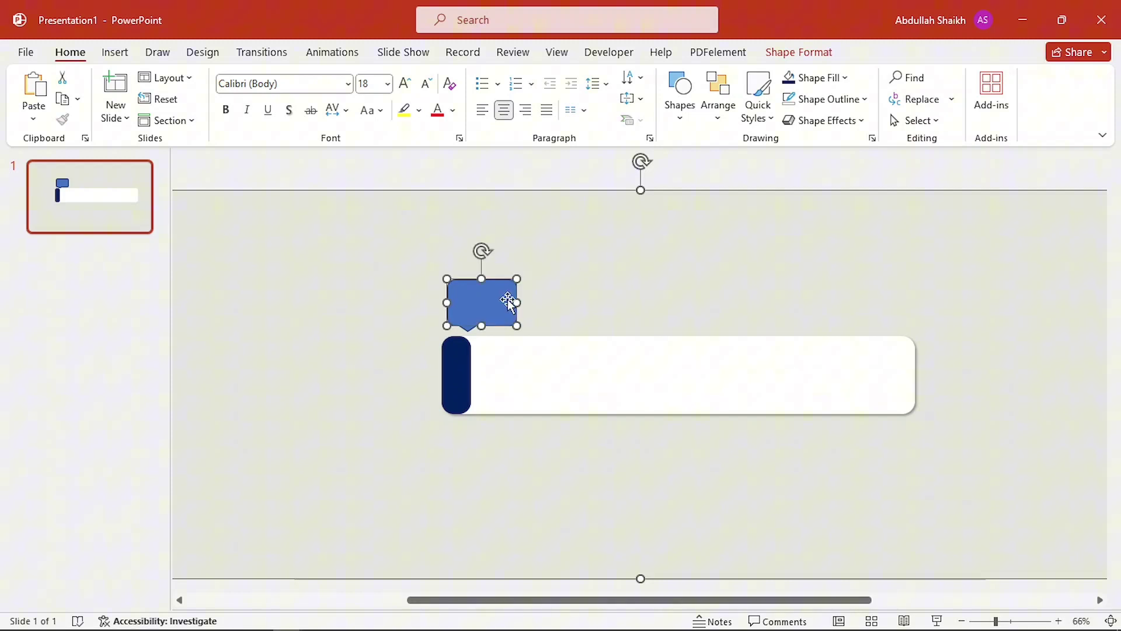
click(798, 52)
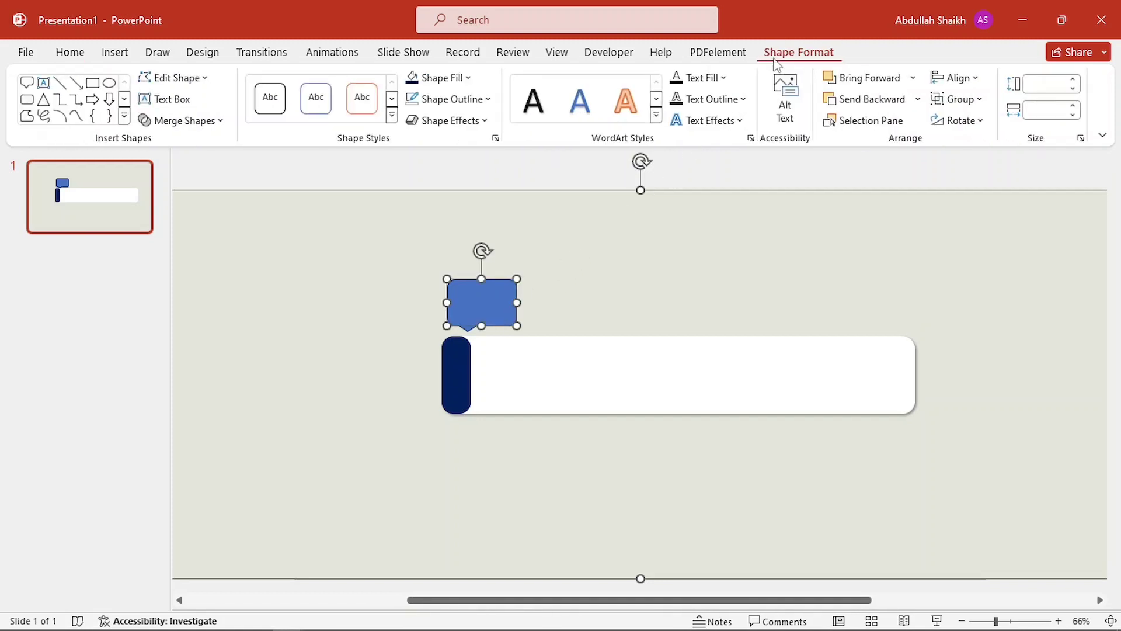
click(225, 125)
click(199, 166)
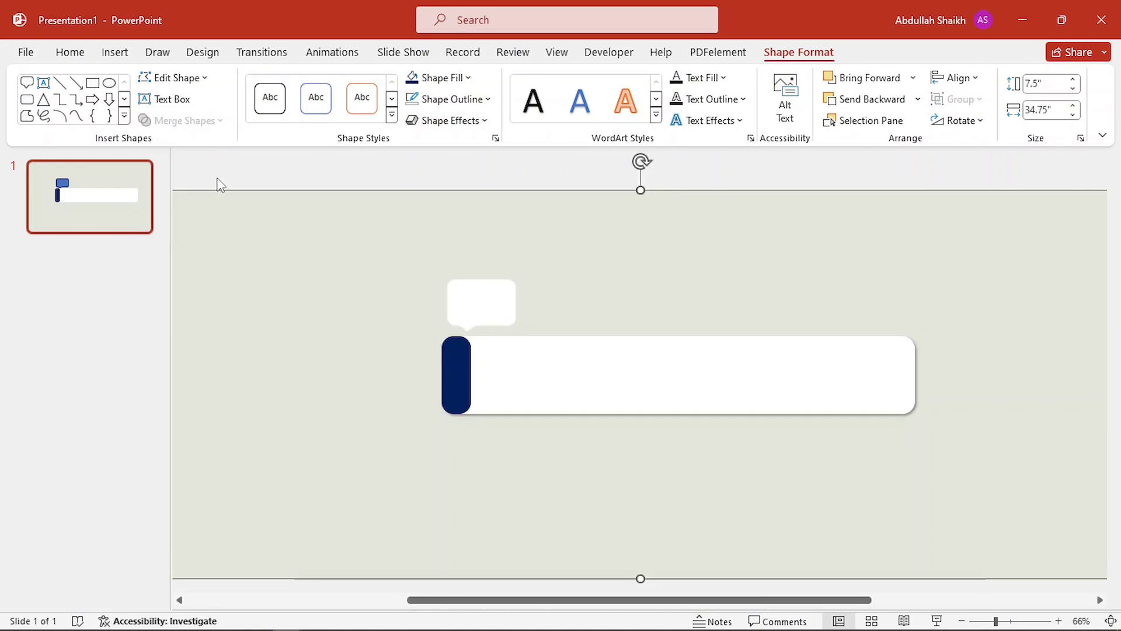
scroll(466, 290, up, 3)
mouse_move(401, 253)
mouse_down()
mouse_move(432, 281)
mouse_move(432, 236)
mouse_move(403, 235)
mouse_up()
mouse_move(393, 240)
mouse_down()
mouse_move(410, 231)
mouse_move(378, 225)
mouse_up()
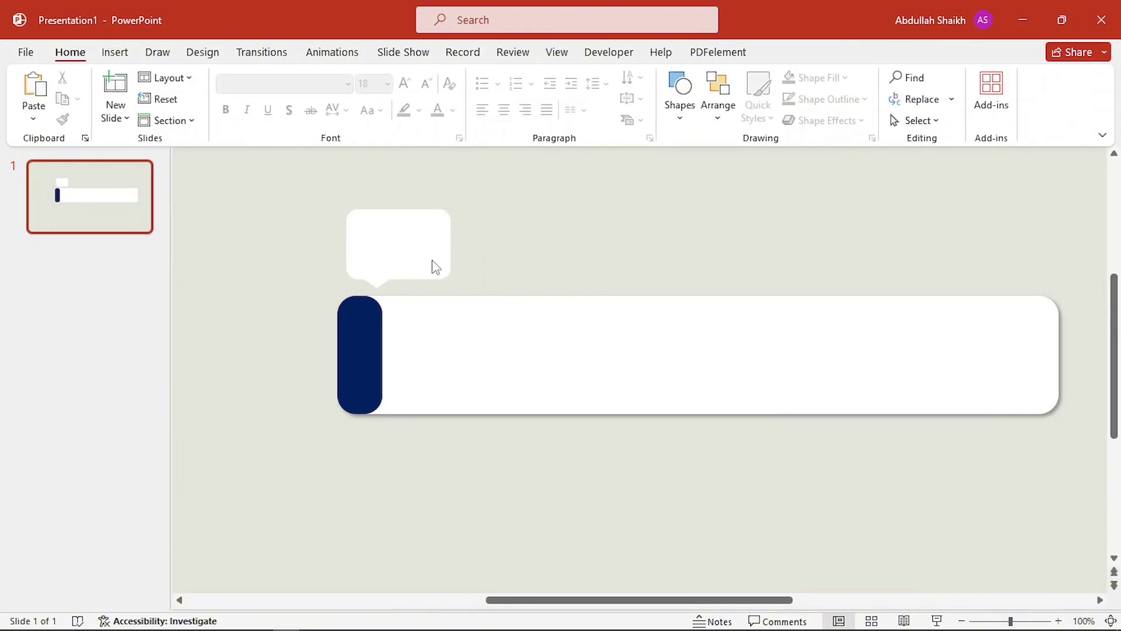
Apply the Inside: Top Left inner shadow to the background shape with the bubble cut-out
click(517, 253)
scroll(518, 252, down, 3)
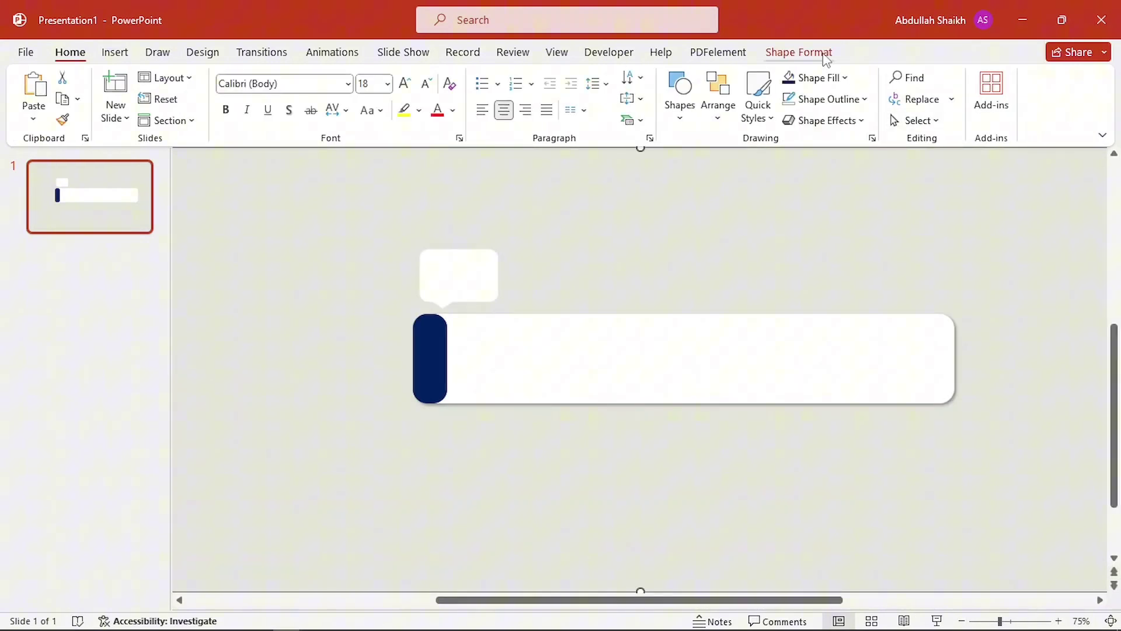
click(799, 53)
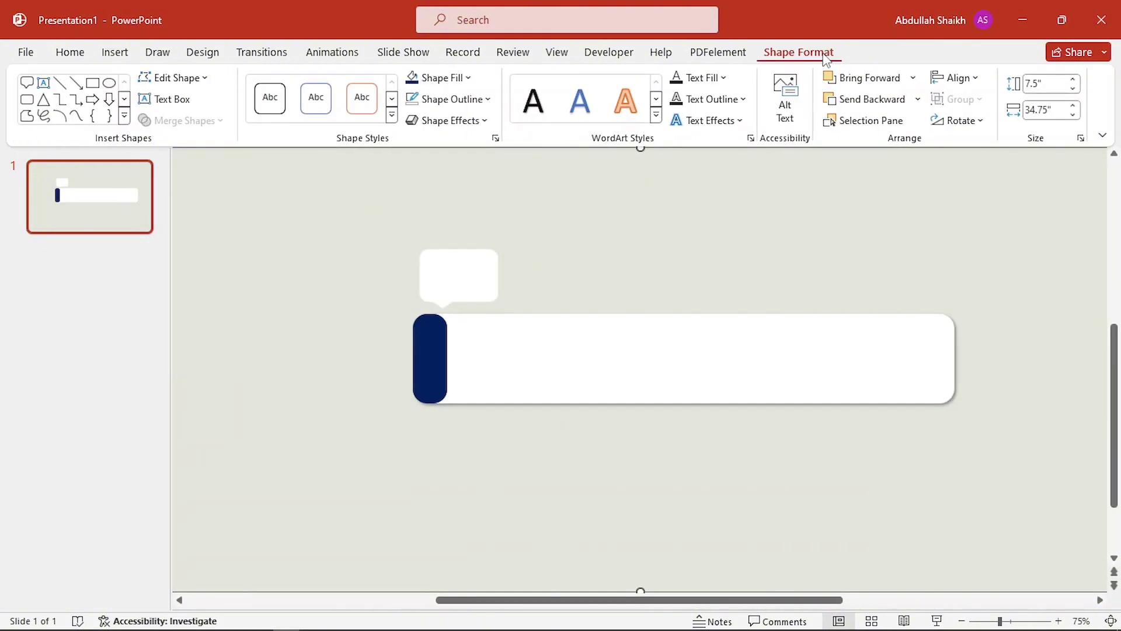
click(479, 124)
mouse_move(478, 198)
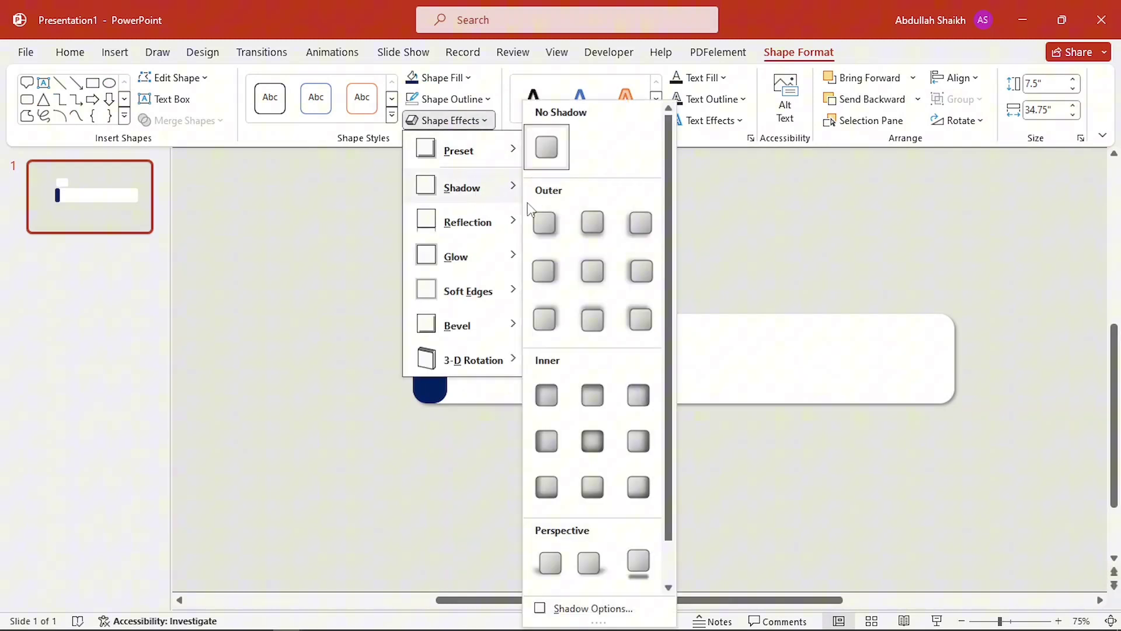
click(545, 394)
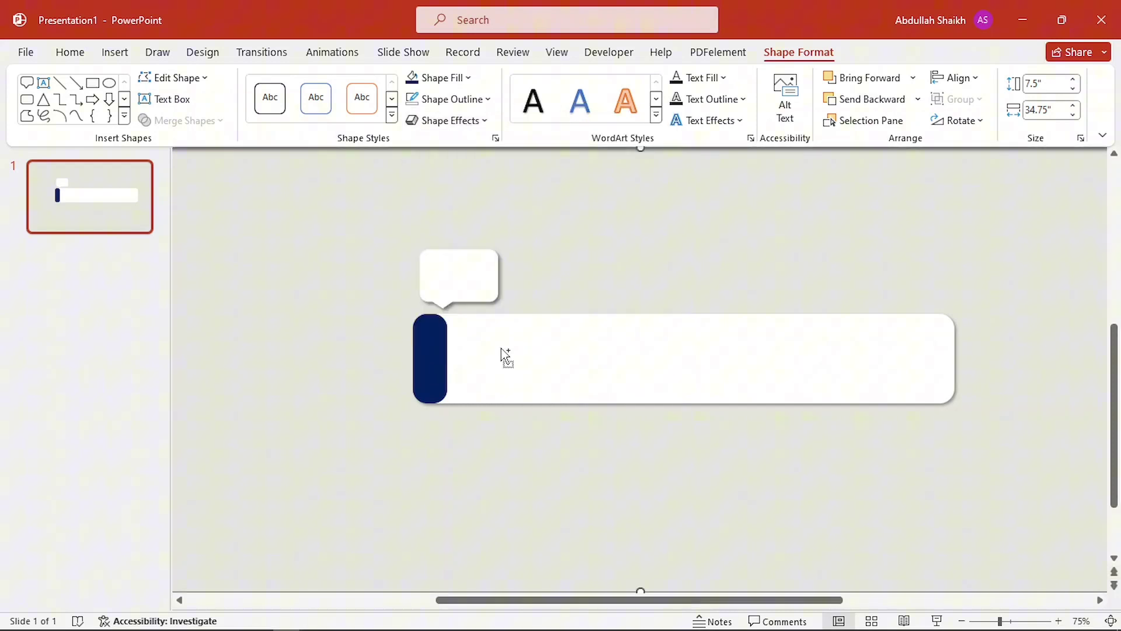
scroll(506, 355, up, 5)
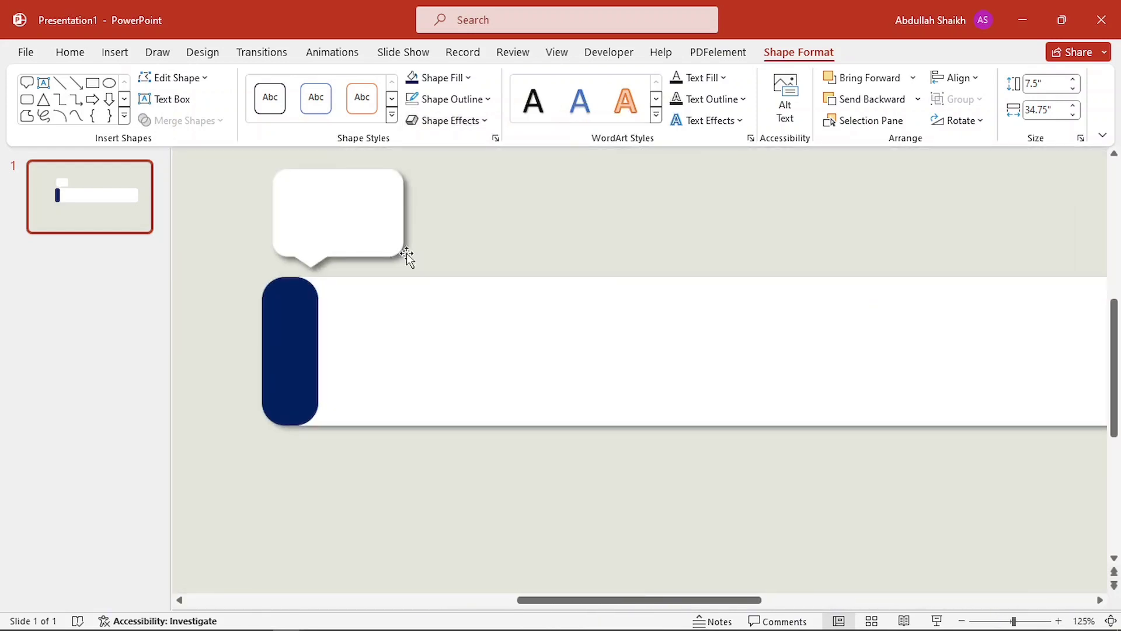
click(377, 272)
scroll(377, 272, down, 6)
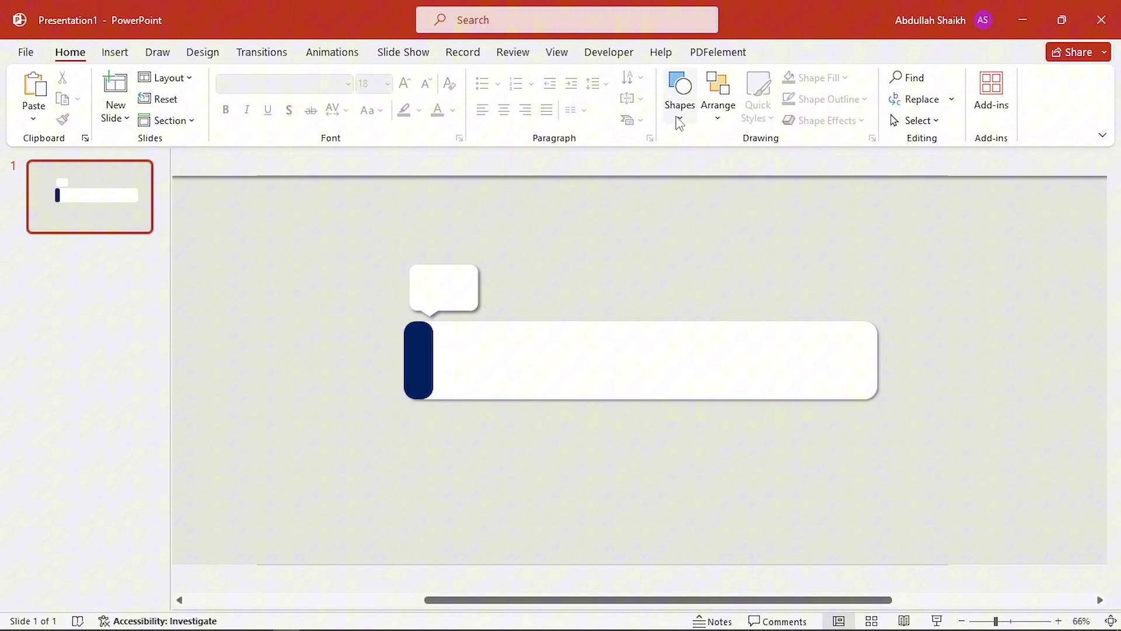
click(679, 120)
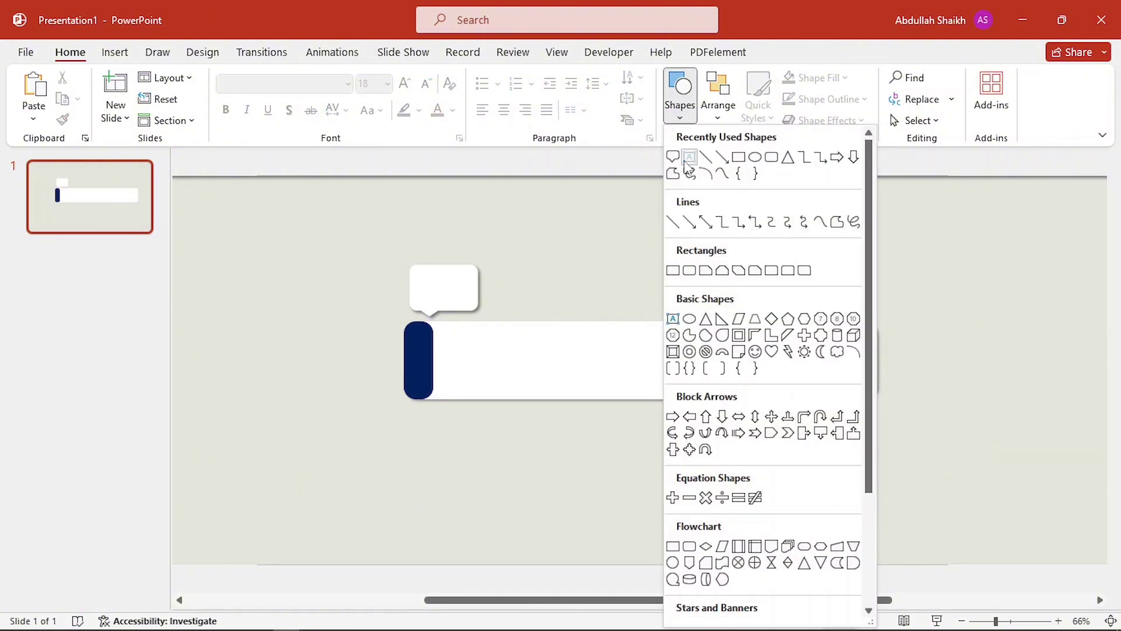
click(689, 158)
drag(412, 230, 466, 393)
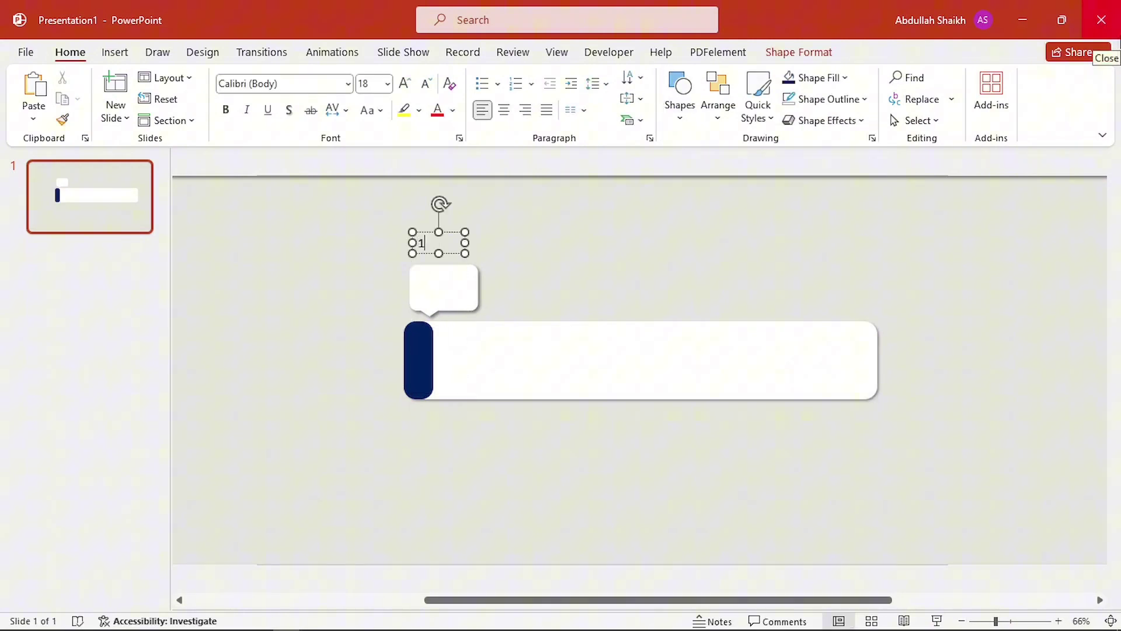
text(123 456789)
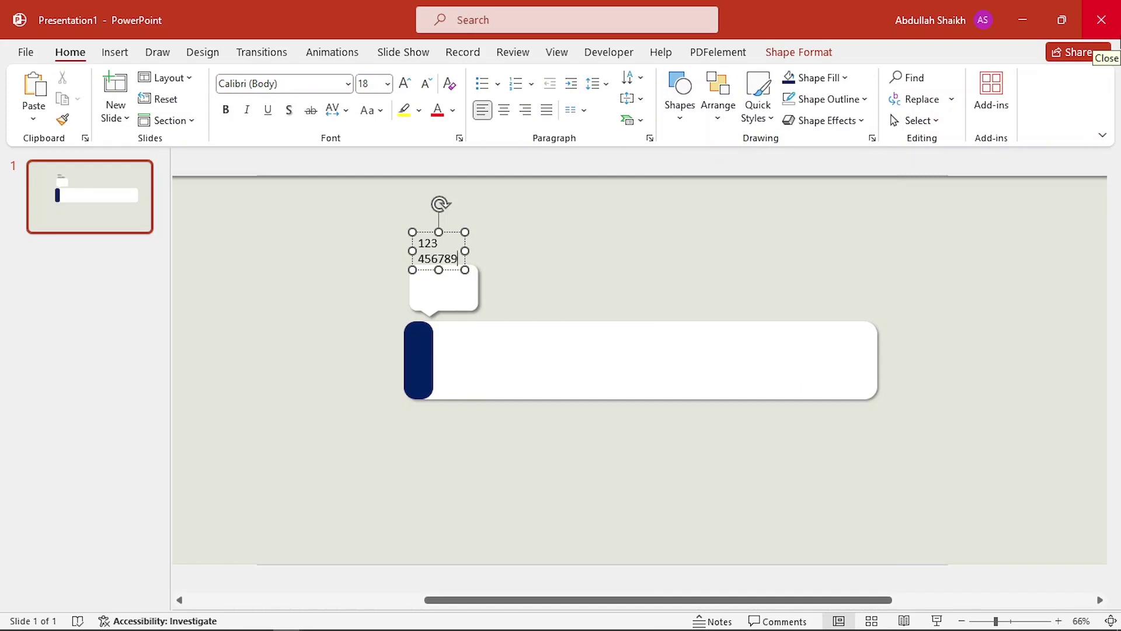
text(0)
key(Escape)
Format the digits in the text box in the Aharoni font at size 72
click(403, 84)
triple_click(403, 85)
double_click(403, 85)
click(403, 84)
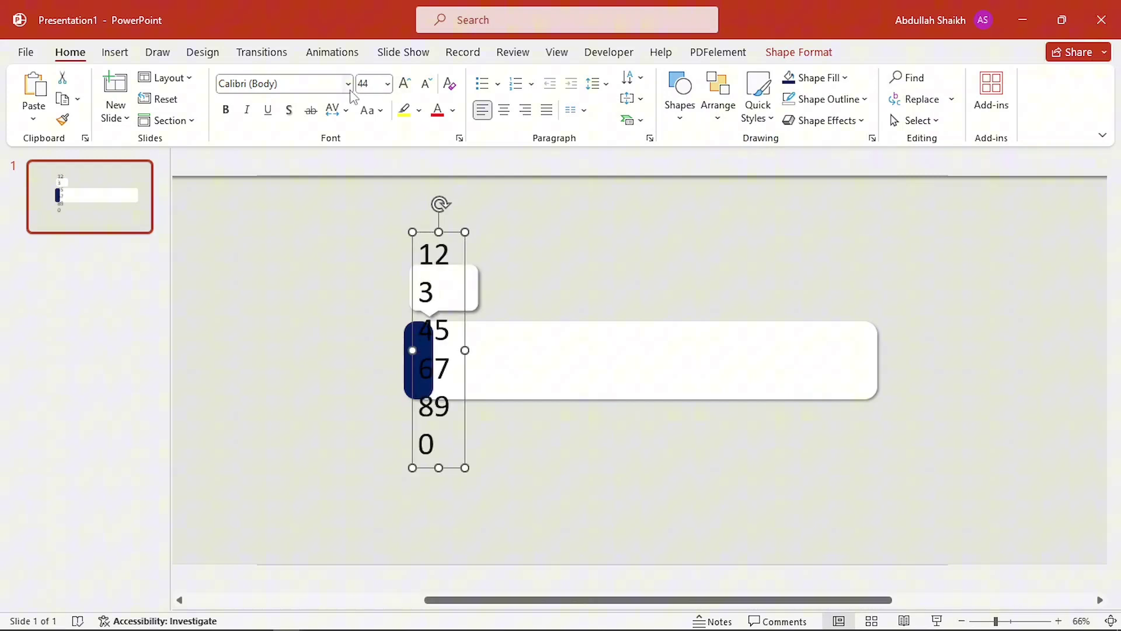
click(349, 88)
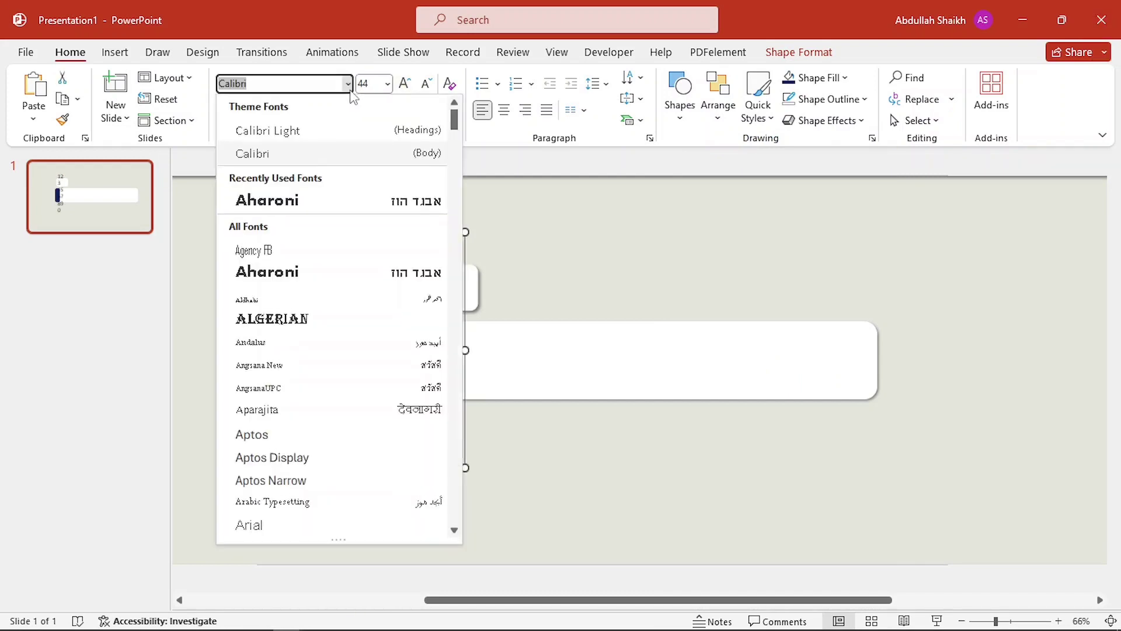
click(351, 206)
scroll(352, 205, down, 2)
click(404, 83)
click(413, 86)
click(412, 85)
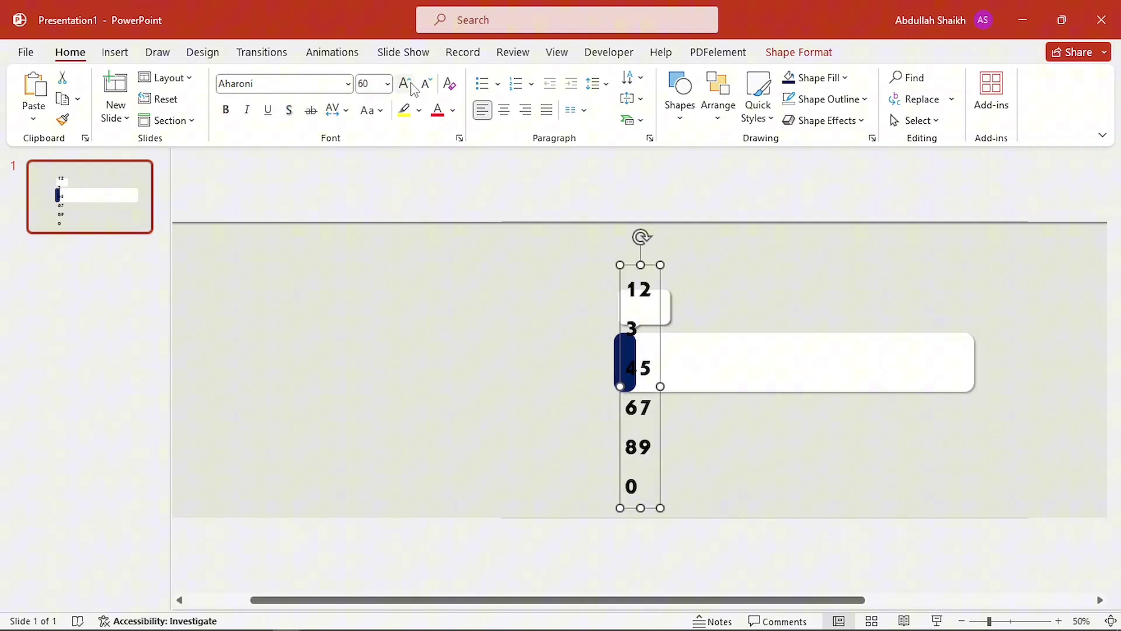
click(412, 86)
click(412, 85)
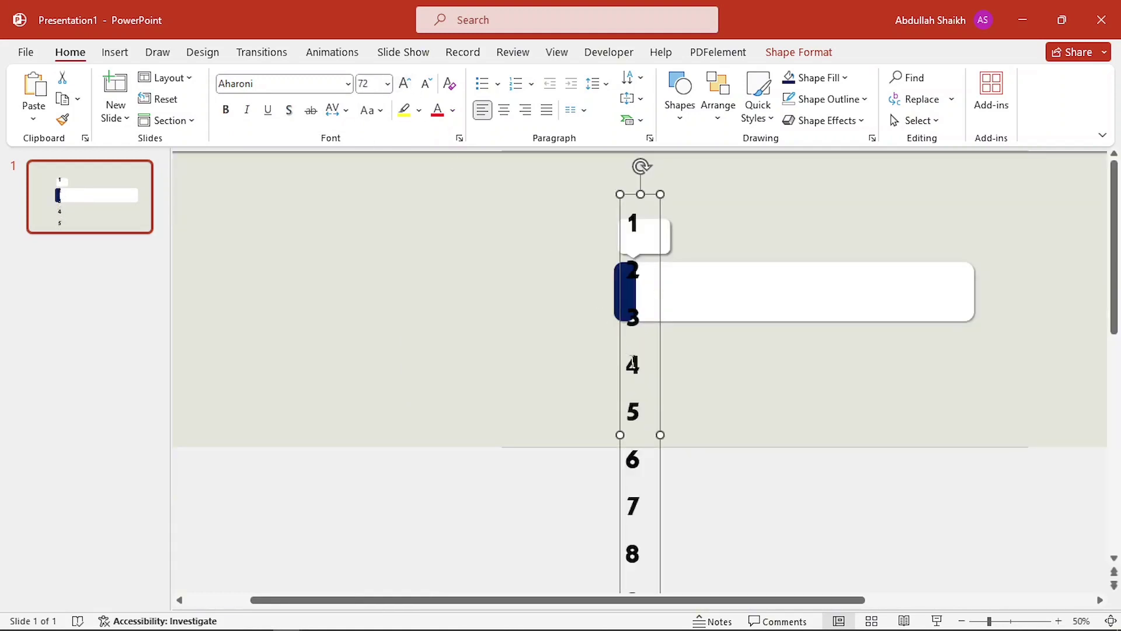
Narrow the digit text box to one digit per line and position it with the 1 inside the bubble cut-out
drag(660, 432, 643, 434)
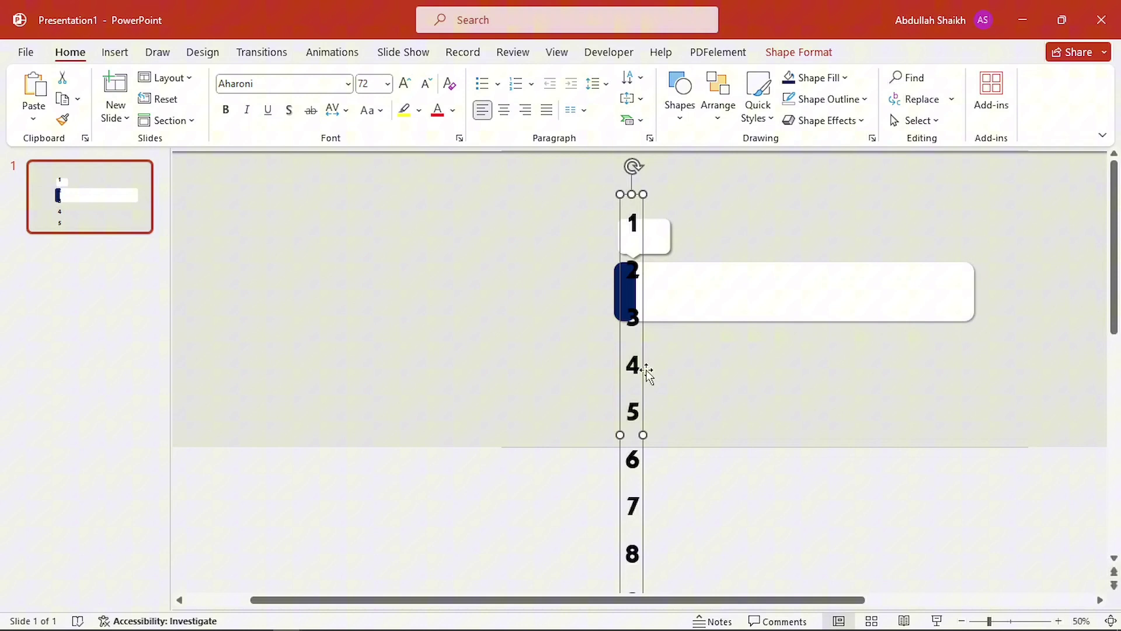
ctrl+scroll(639, 373, up, 8)
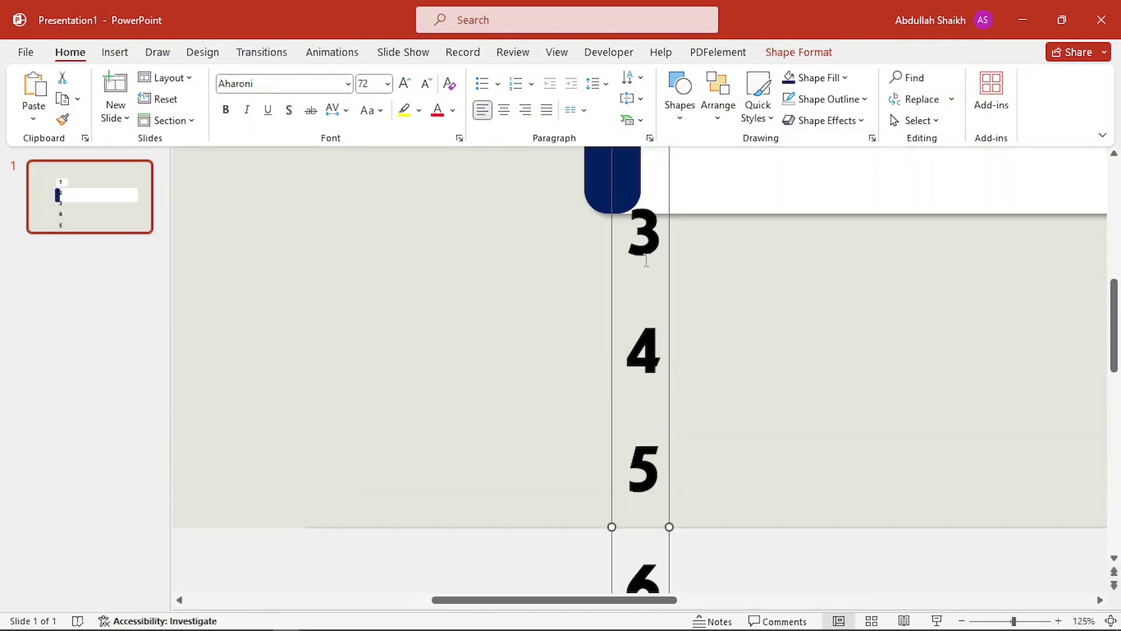
scroll(649, 260, up, 2)
drag(668, 228, 661, 235)
scroll(661, 235, down, 9)
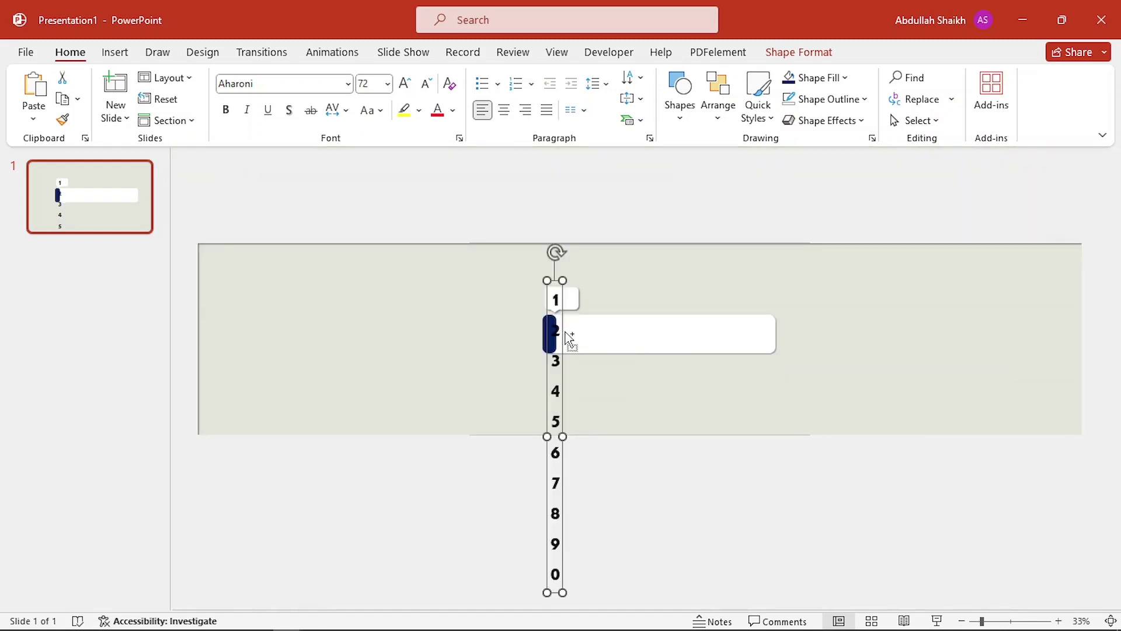
Duplicate the digit column directly to its right at the same height to form two-digit numbers
drag(569, 338, 572, 326)
scroll(572, 326, up, 4)
scroll(690, 341, up, 2)
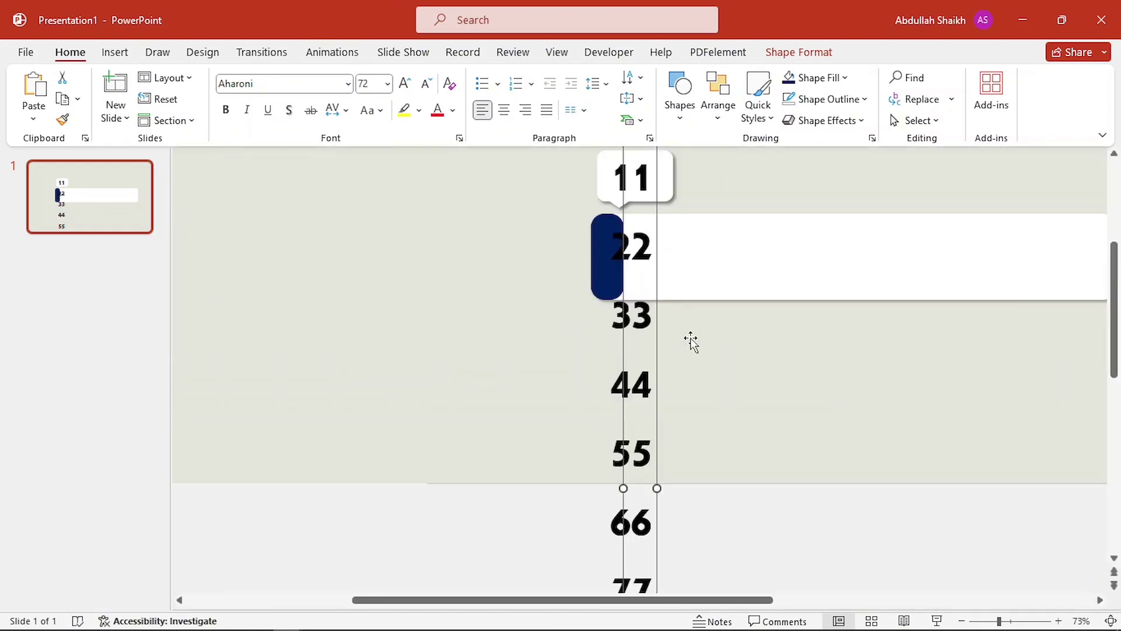
Edit the right digit column to run 0 to 9 by removing its last 0 and inserting 0 before the 1
click(637, 413)
scroll(637, 414, down, 5)
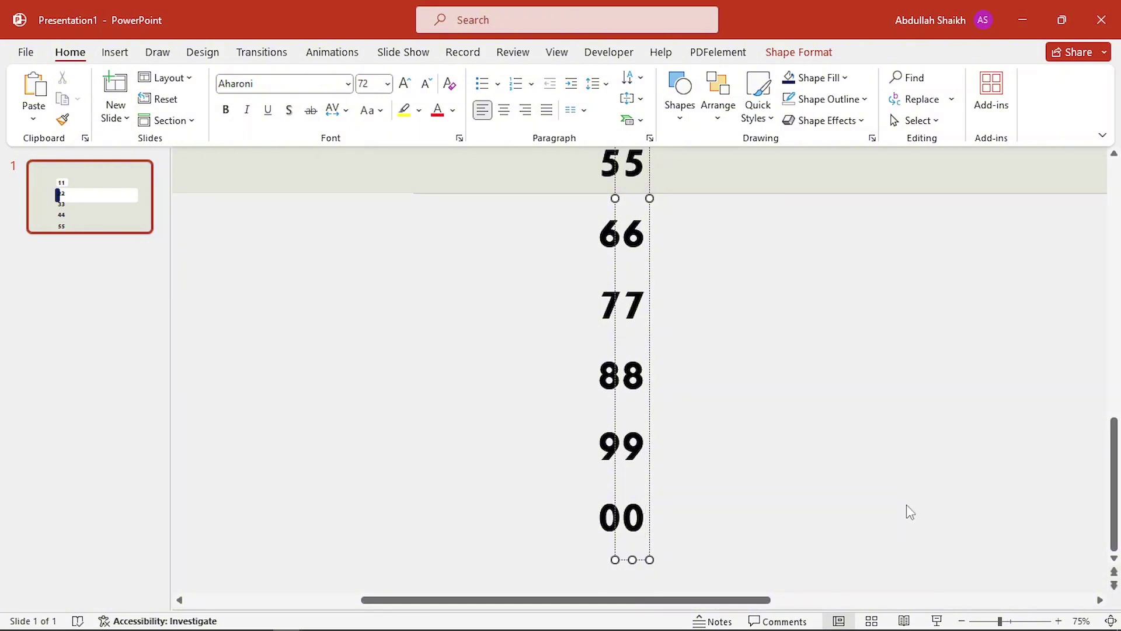
key(BackSpace)
key(BackSpace)
scroll(734, 395, up, 5)
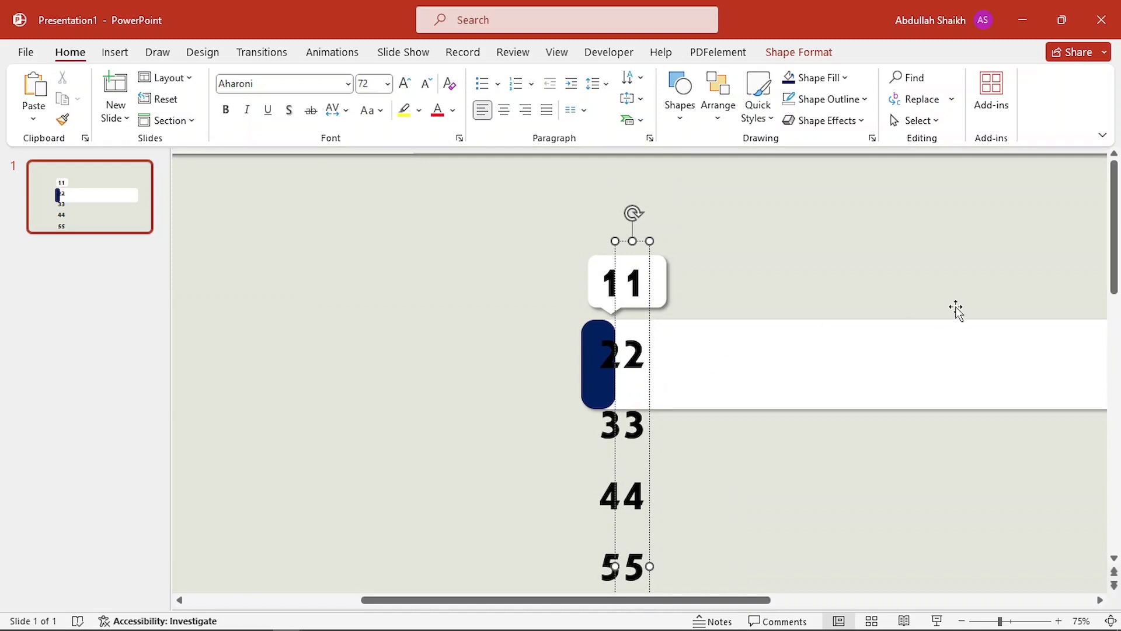
text(0)
key(Return)
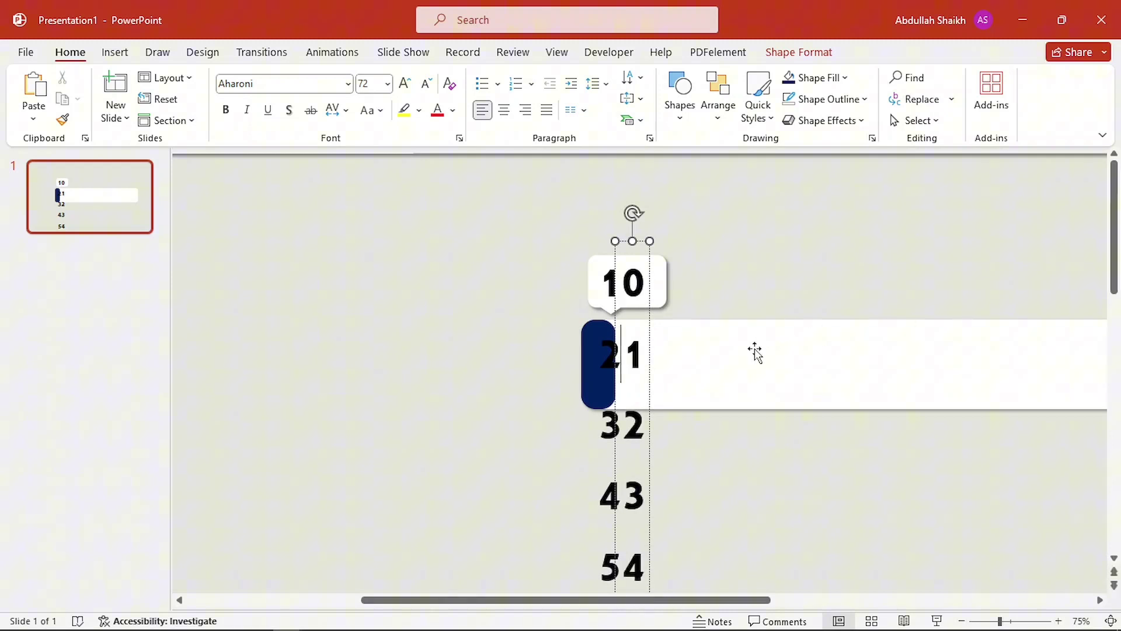
scroll(648, 295, down, 3)
scroll(646, 293, up, 1)
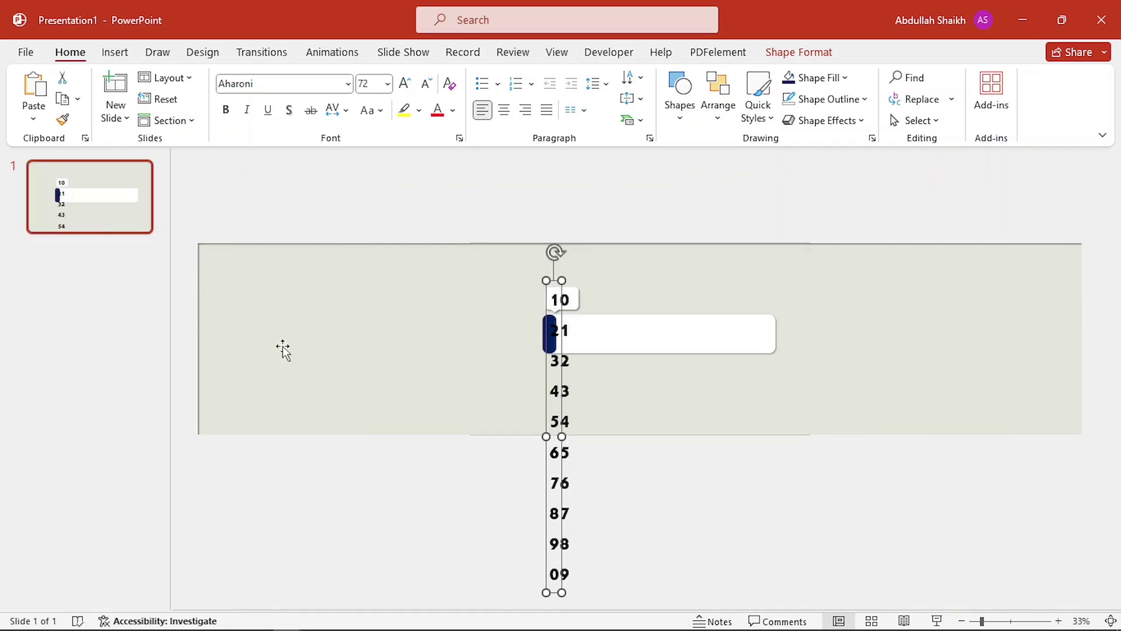
Duplicate the slide and, on the copy, shift the background and both digit columns right along the white bar
right_click(116, 223)
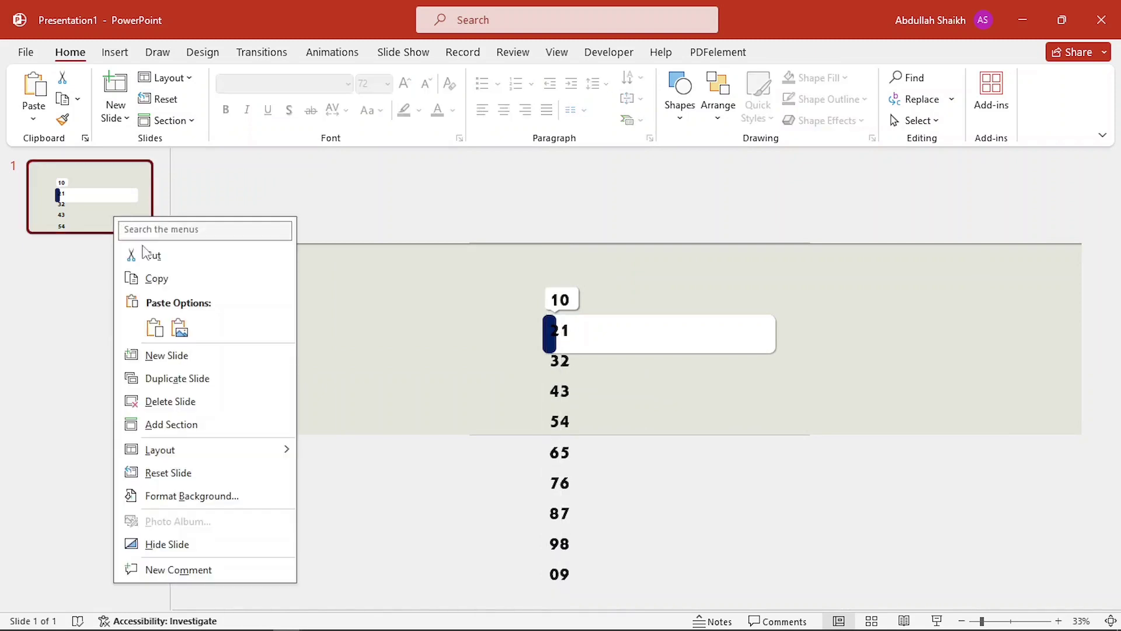
click(193, 381)
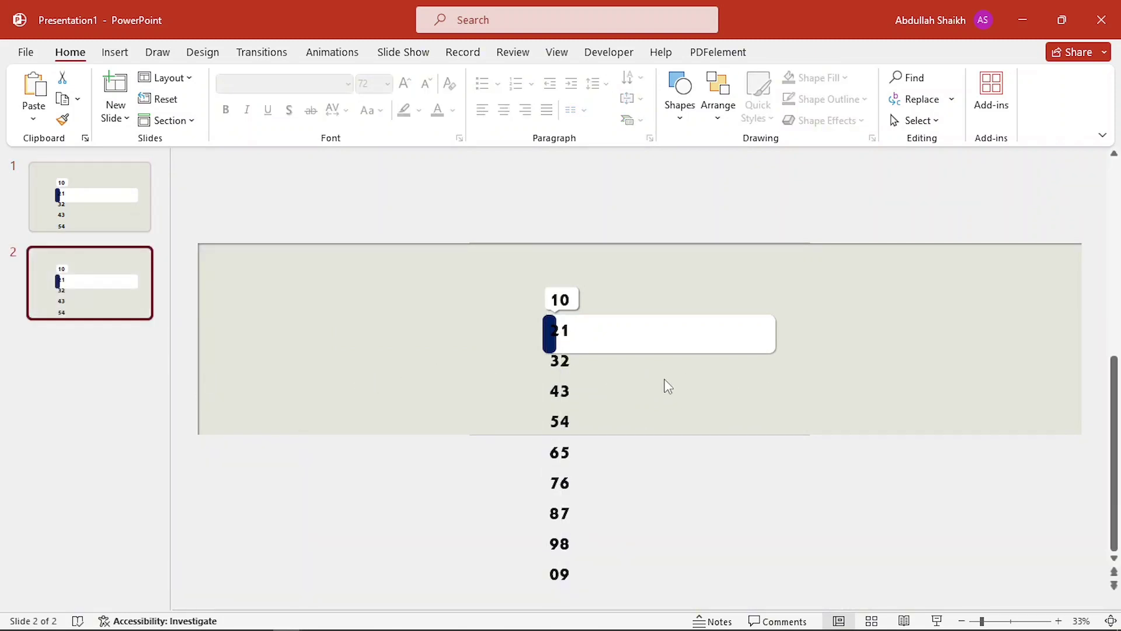
ctrl+scroll(668, 386, up, 2)
click(568, 361)
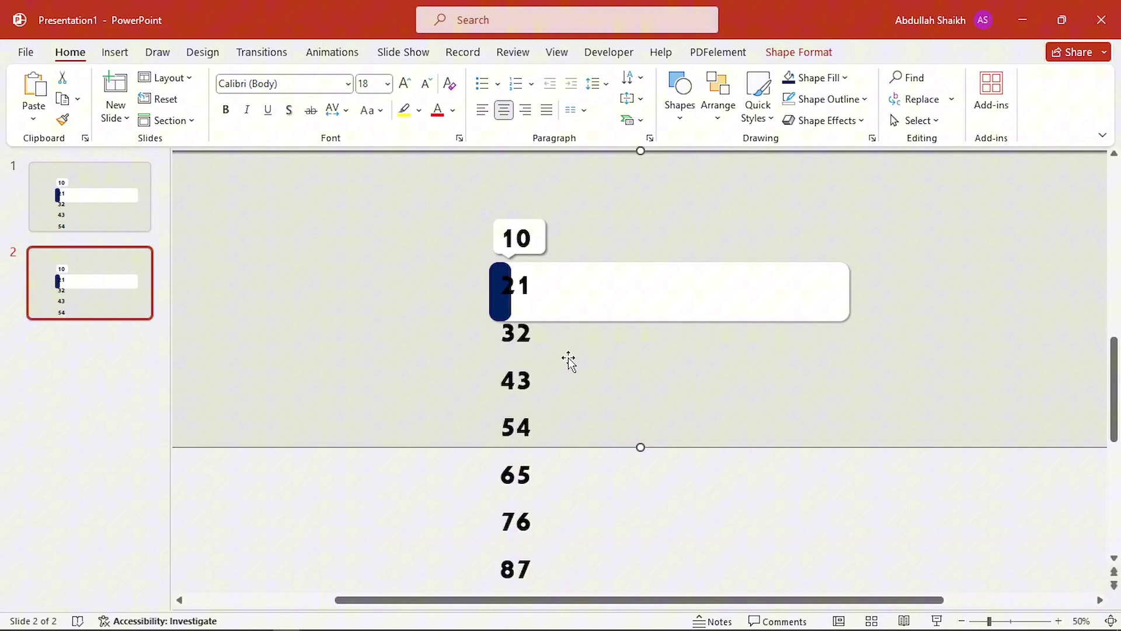
shift+click(506, 329)
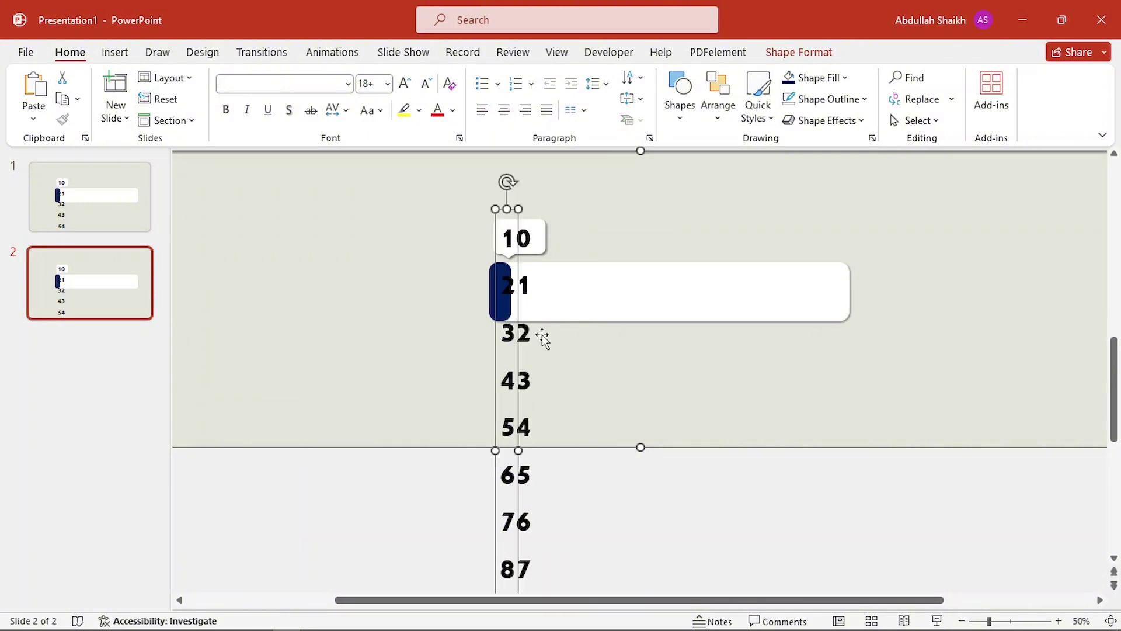
ctrl+scroll(608, 325, down, 3)
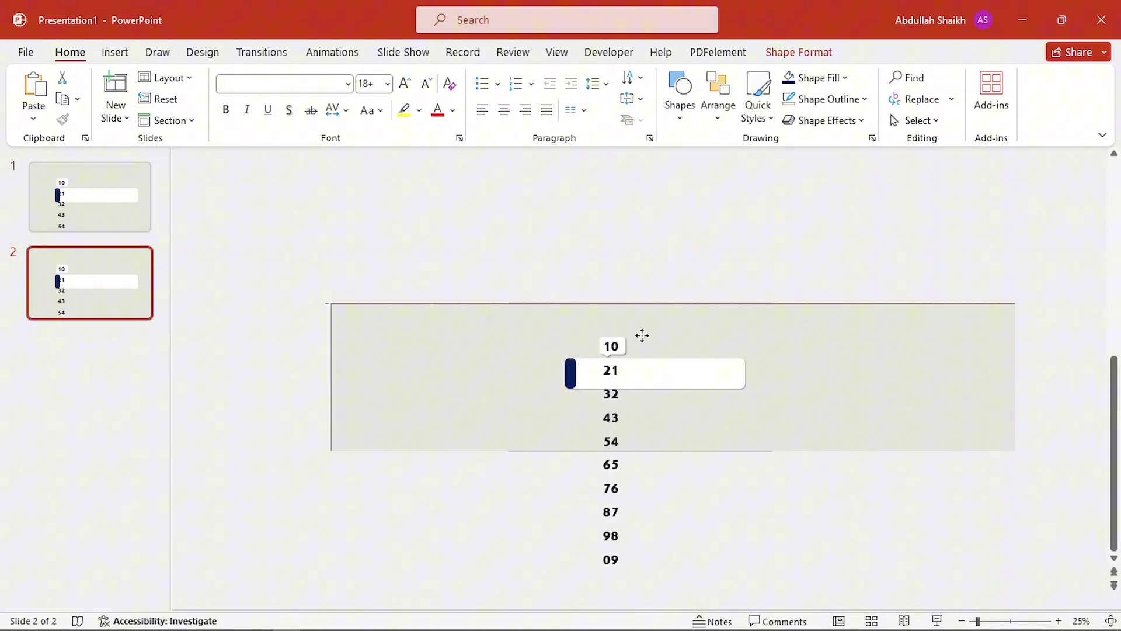
mouse_move(691, 345)
mouse_down()
mouse_move(718, 348)
mouse_move(698, 348)
mouse_move(704, 356)
mouse_up()
ctrl+scroll(698, 391, up, 1)
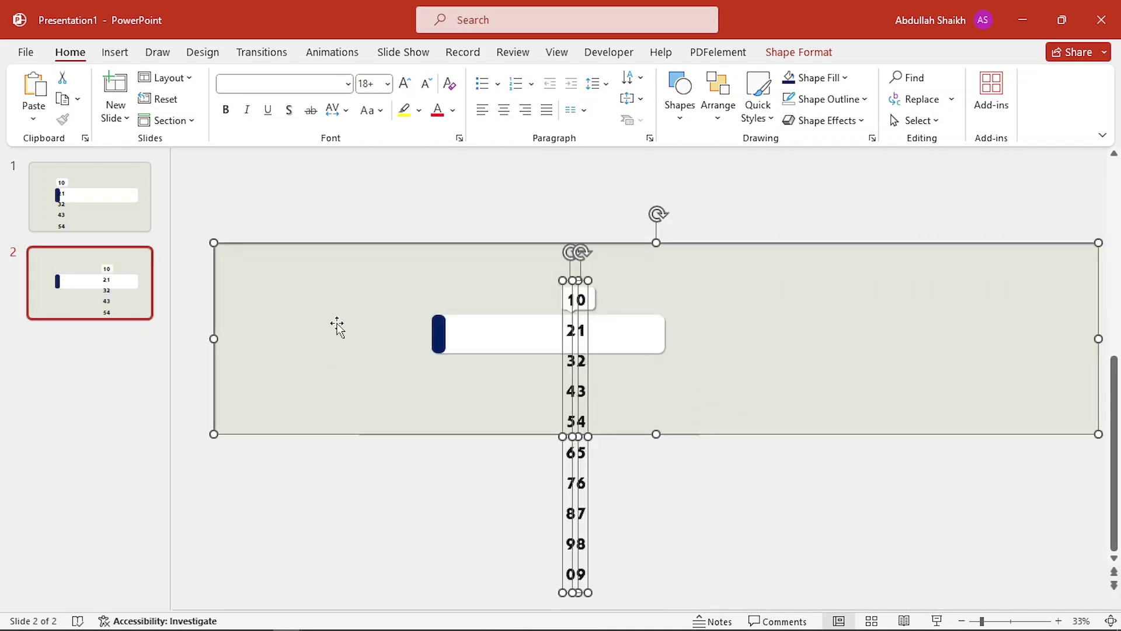
Extend slide 2's navy strip right to the speech bubble pointer and reduce its corner rounding to match the white bar
click(443, 338)
ctrl+scroll(499, 372, up, 4)
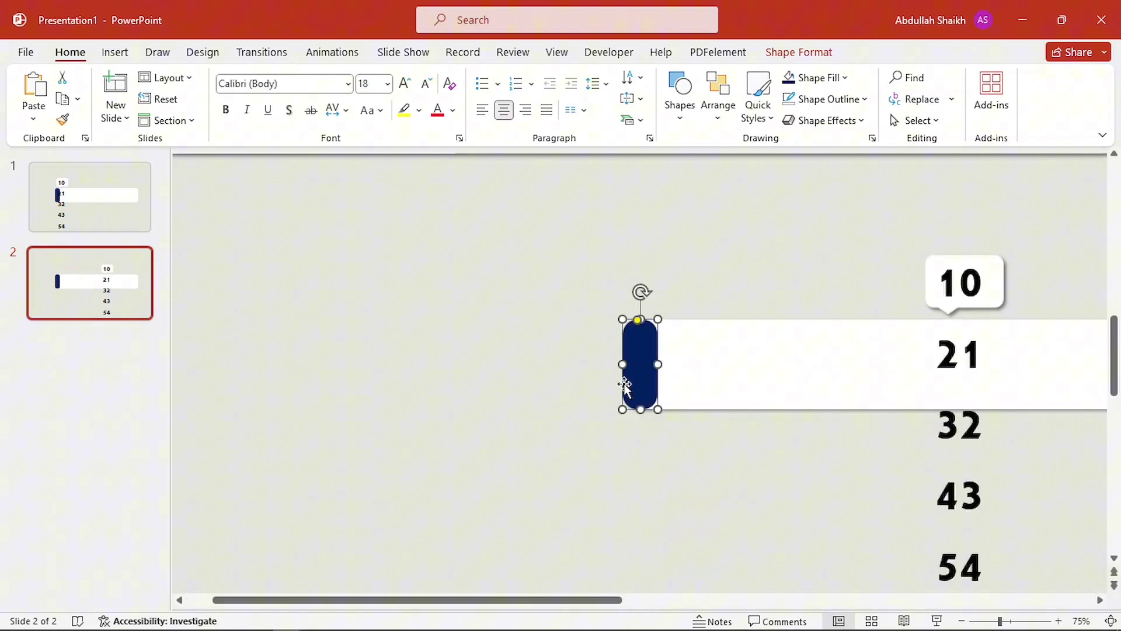
drag(656, 364, 953, 409)
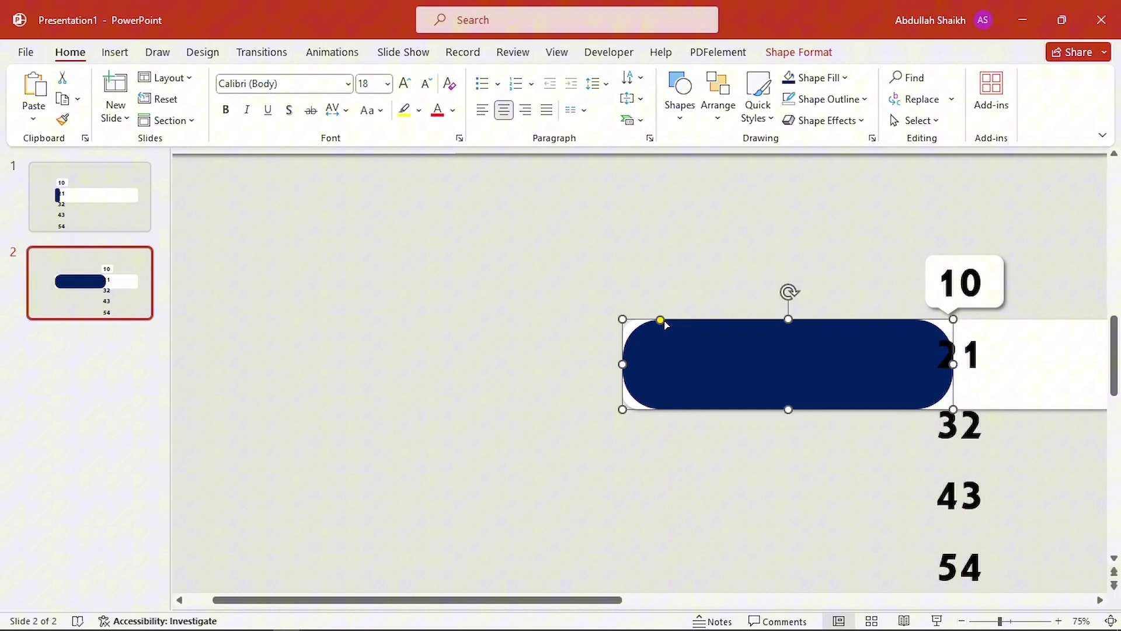
drag(664, 321, 641, 320)
scroll(641, 320, up, 5)
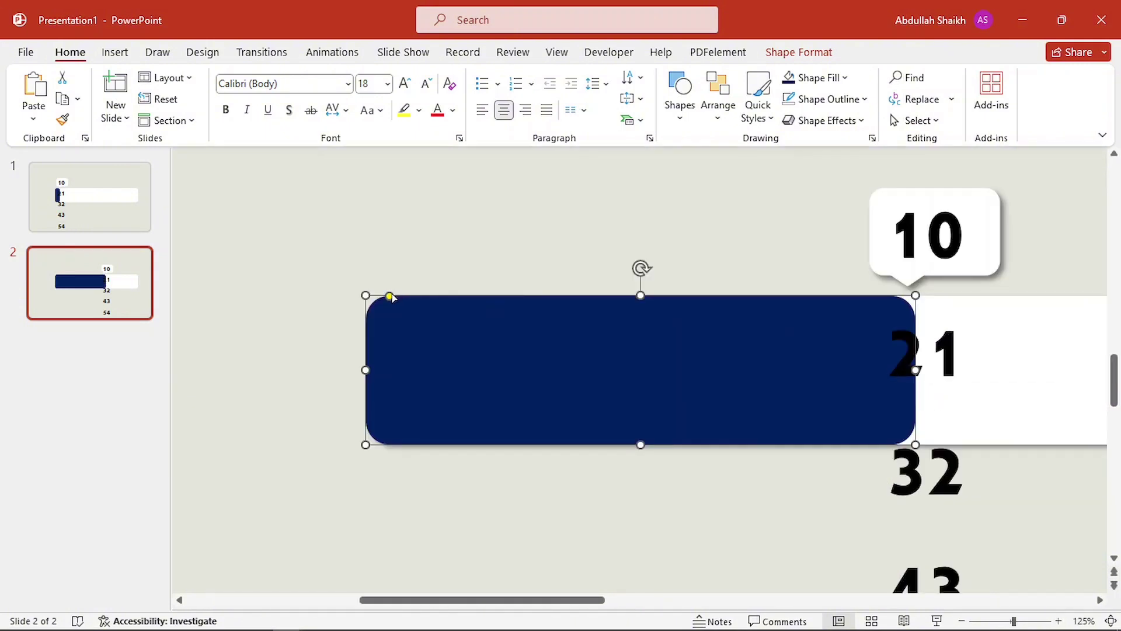
drag(388, 295, 393, 296)
Duplicate slide 2 and, on slide 3, shift the background and both digit columns left along the bar
right_click(103, 286)
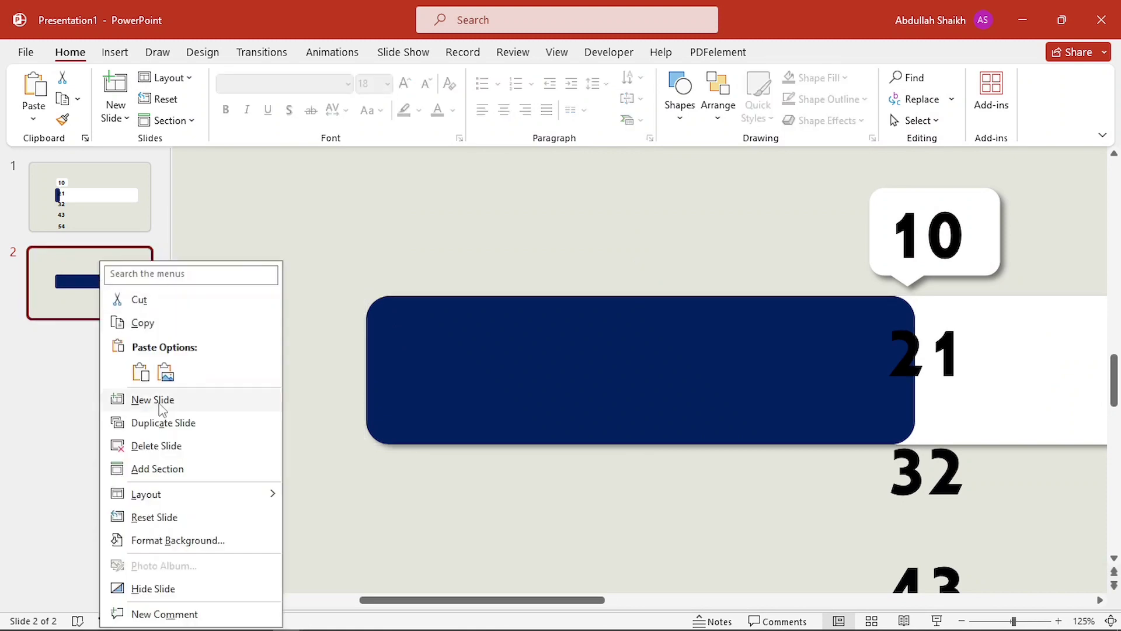
click(158, 421)
click(654, 422)
scroll(656, 429, down, 6)
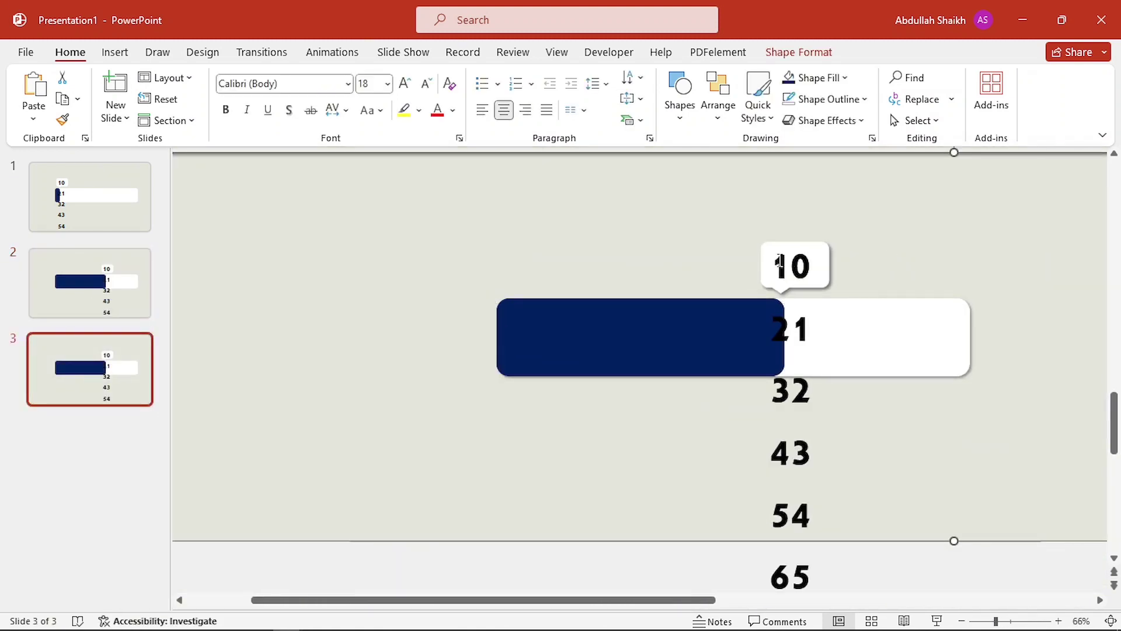
click(780, 261)
shift+click(805, 266)
drag(963, 266, 773, 285)
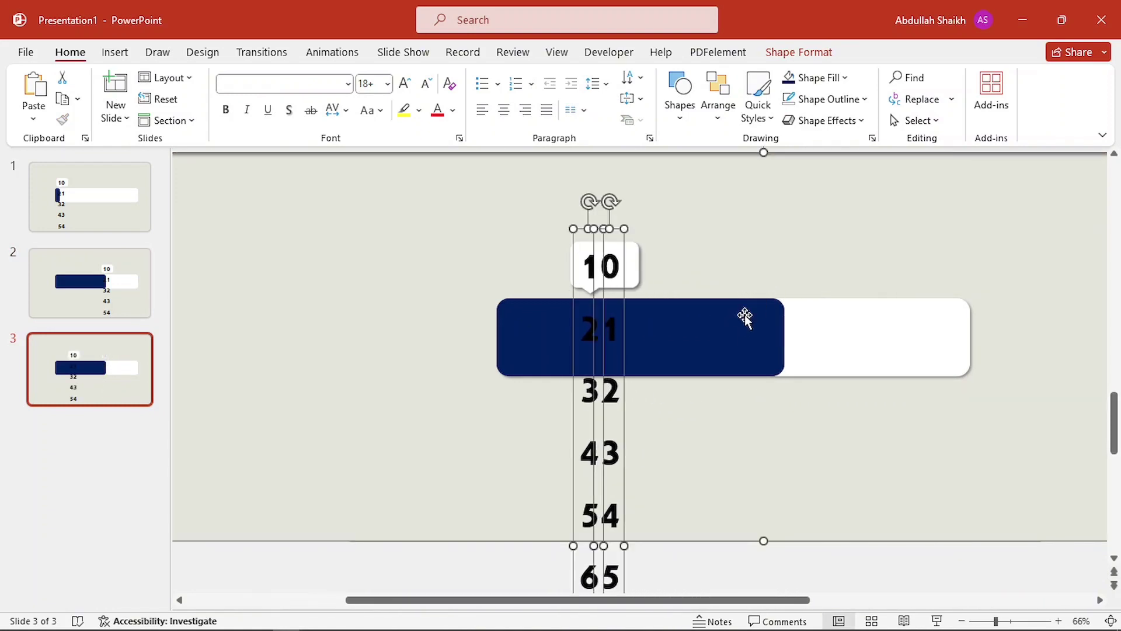
Shorten slide 3's navy strip to end near the speech bubble pointer and adjust its corner rounding to match the bar
click(744, 316)
drag(784, 338, 602, 349)
drag(509, 299, 547, 283)
scroll(512, 300, up, 8)
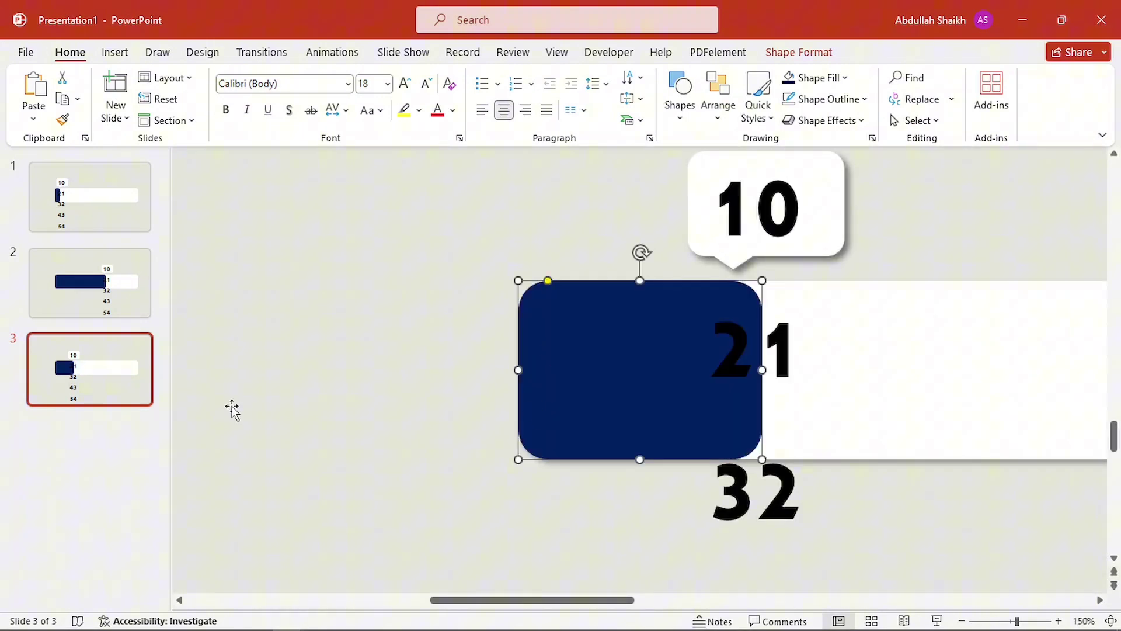
Duplicate slide 3 and, on slide 4, shift the bubble background and digits right and extend the navy strip to the pointer
click(107, 393)
key(ctrl+d)
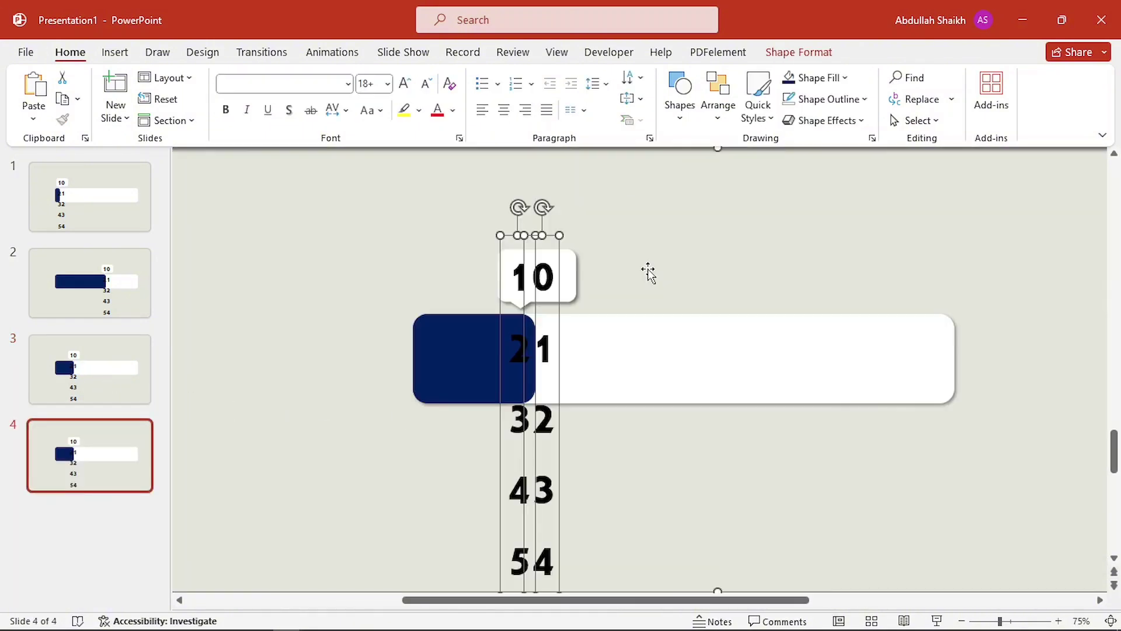
drag(648, 270, 882, 295)
click(474, 358)
drag(534, 358, 748, 403)
Duplicate slide 4 and, on slide 5, shift the bubble background and digits left and shorten the navy strip to the pointer
click(140, 451)
key(ctrl+d)
drag(904, 279, 795, 279)
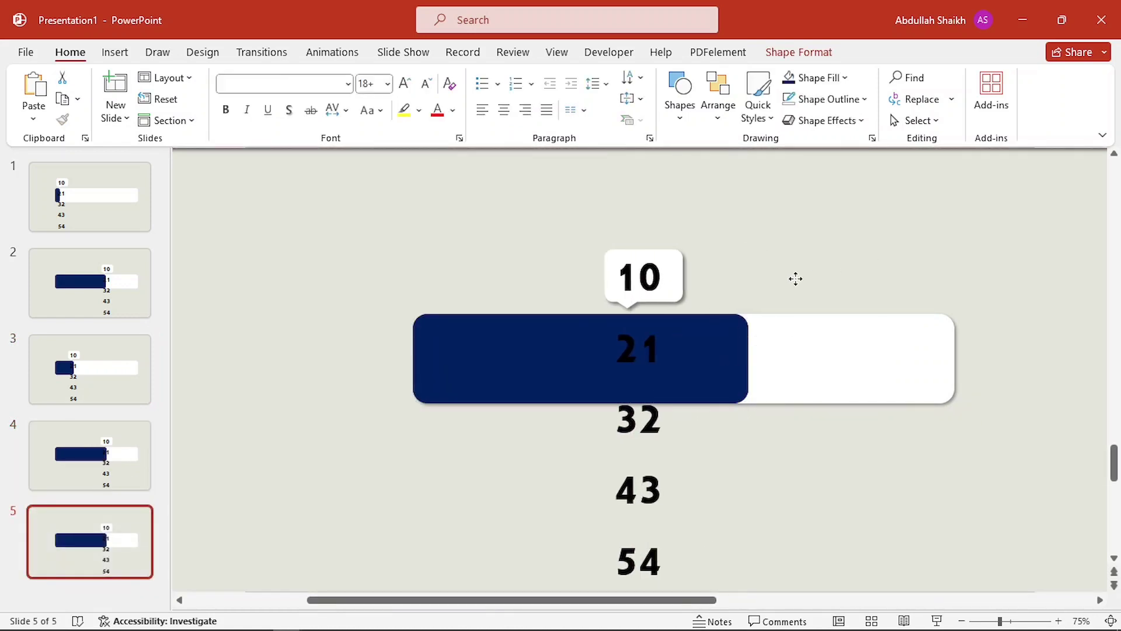
drag(748, 358, 521, 362)
drag(429, 316, 427, 316)
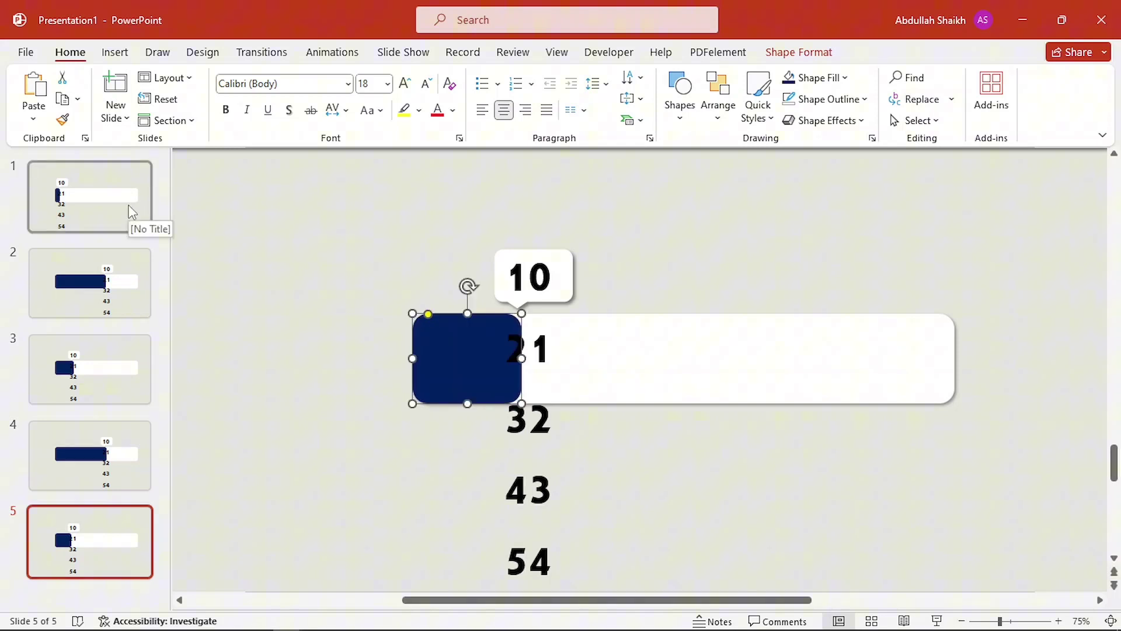
On slide 1, move the left digit column up until the bubble reads 00
click(131, 212)
scroll(413, 283, down, 5)
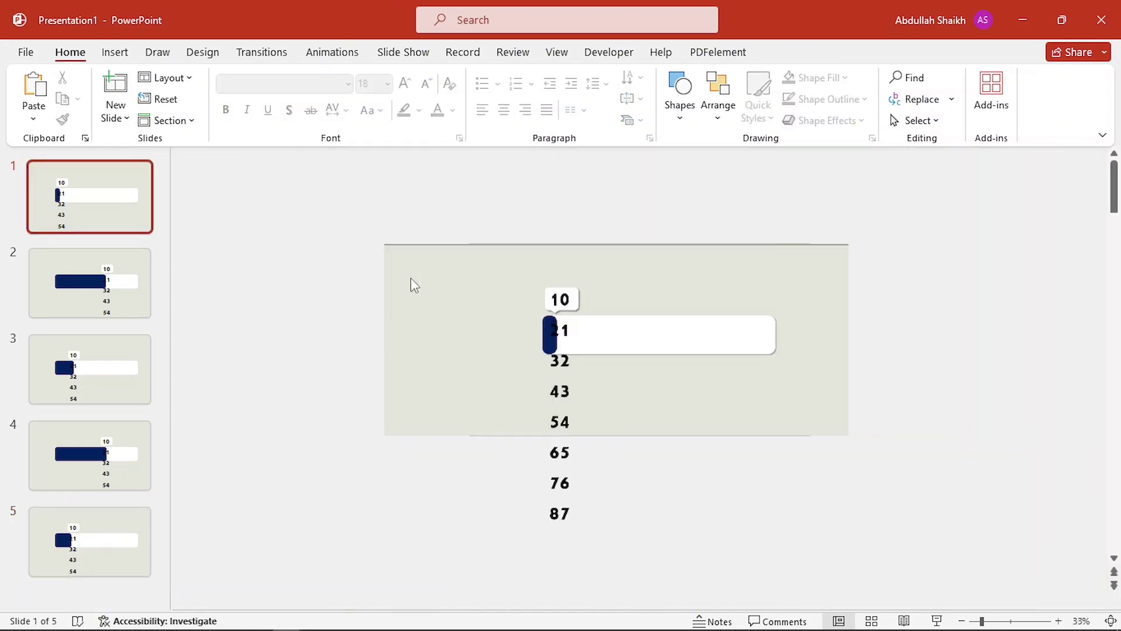
scroll(586, 396, up, 1)
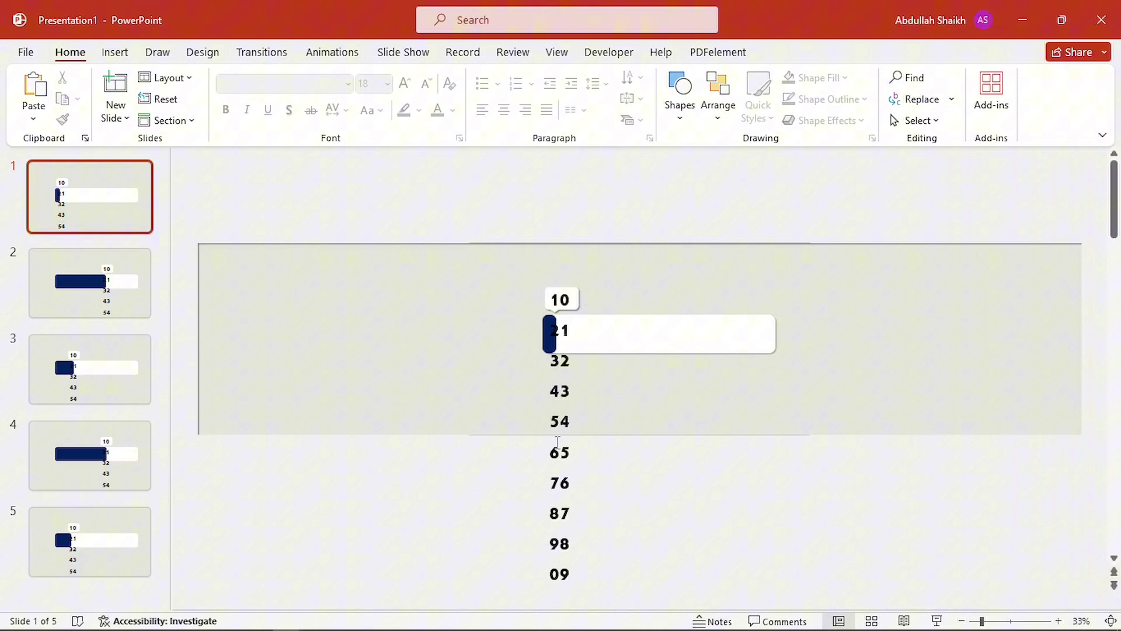
click(558, 442)
drag(559, 463, 581, 185)
ctrl+scroll(580, 185, up, 9)
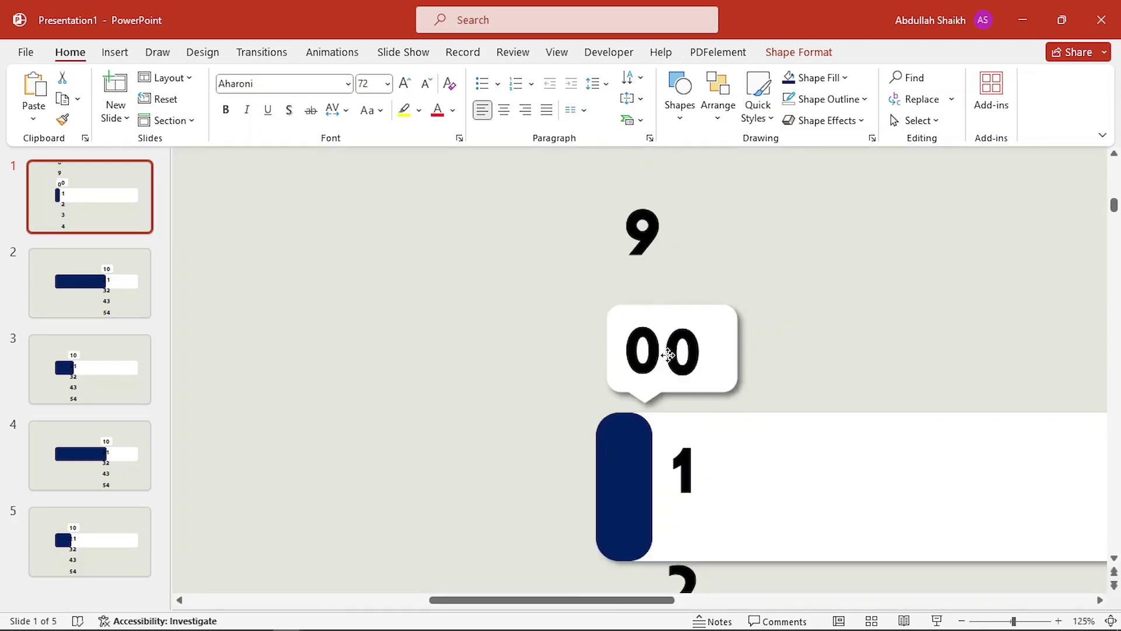
On slide 2, move both digit columns up together and align them so the bubble reads 65
click(120, 291)
ctrl+scroll(741, 403, down, 10)
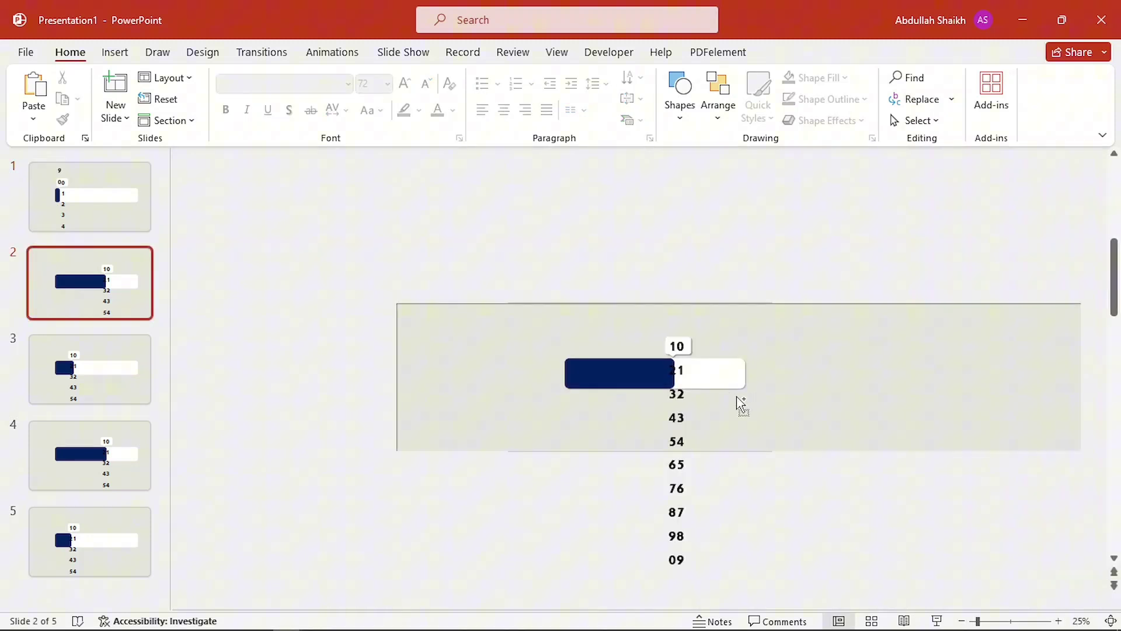
click(682, 459)
shift+click(671, 464)
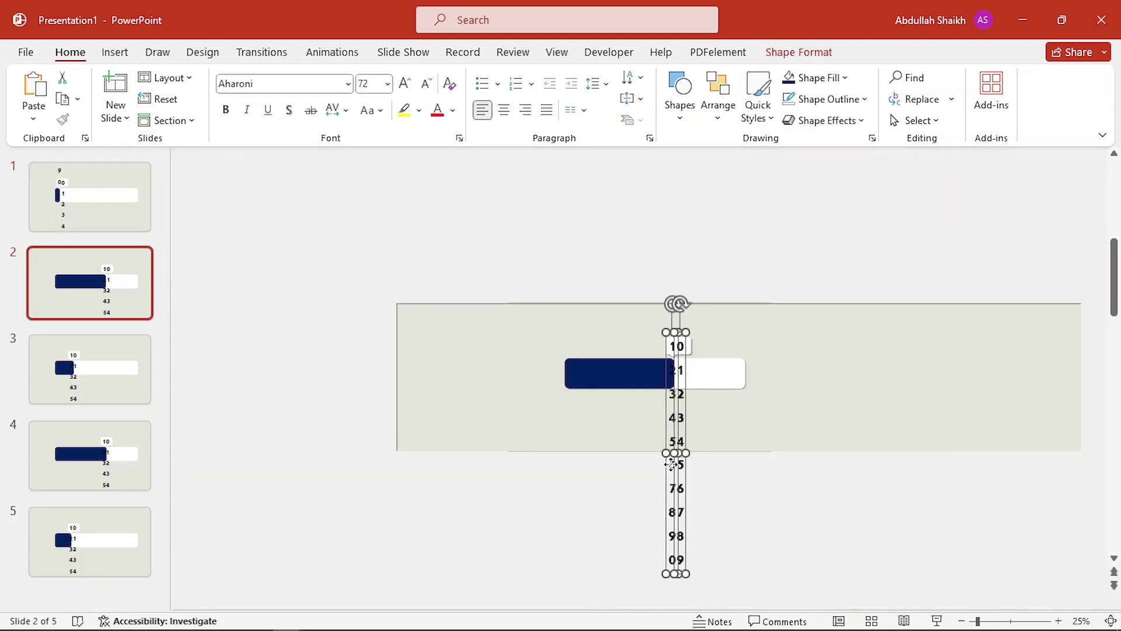
drag(687, 487, 691, 378)
click(721, 287)
scroll(694, 377, up, 3)
drag(691, 379, 691, 384)
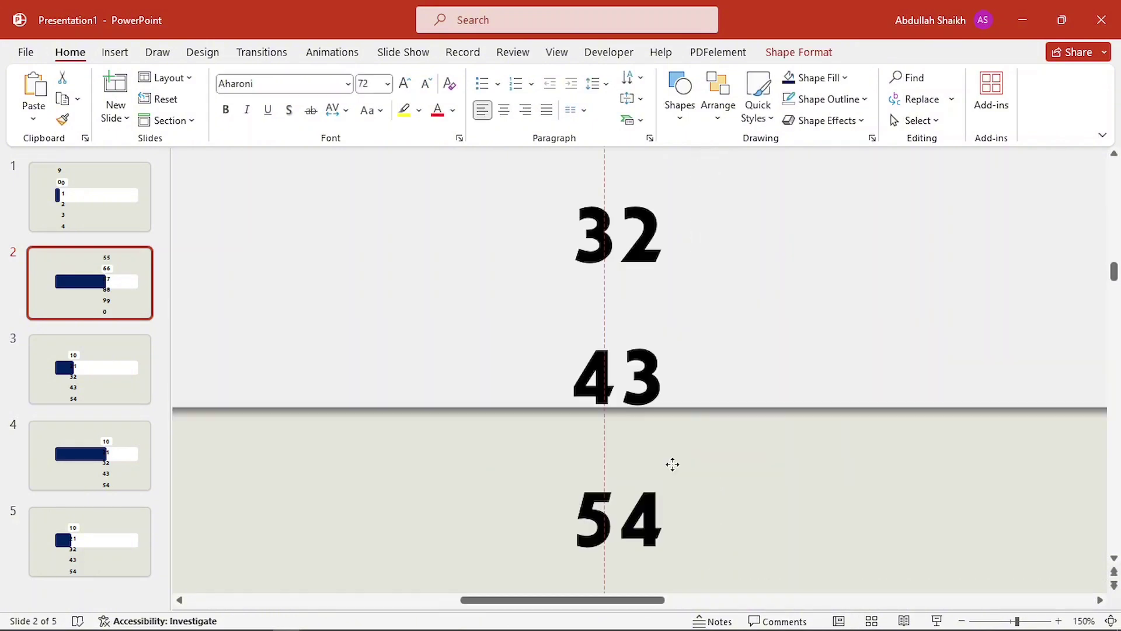
drag(671, 463, 671, 462)
scroll(671, 463, down, 3)
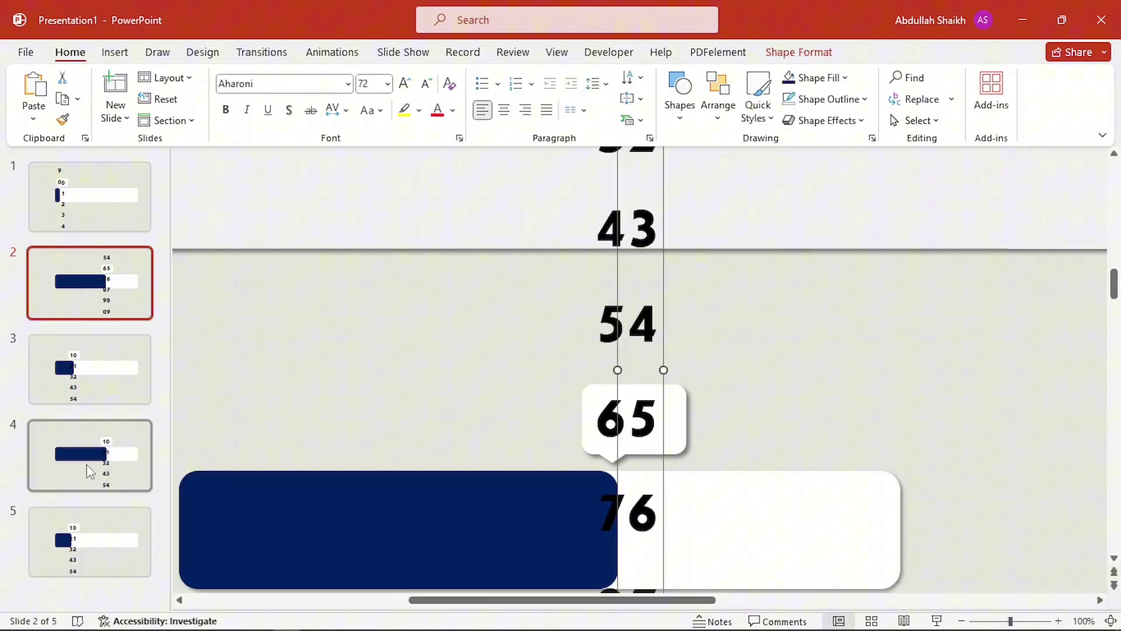
On slide 3, reposition the two digit columns vertically so the bubble reads 28
click(106, 399)
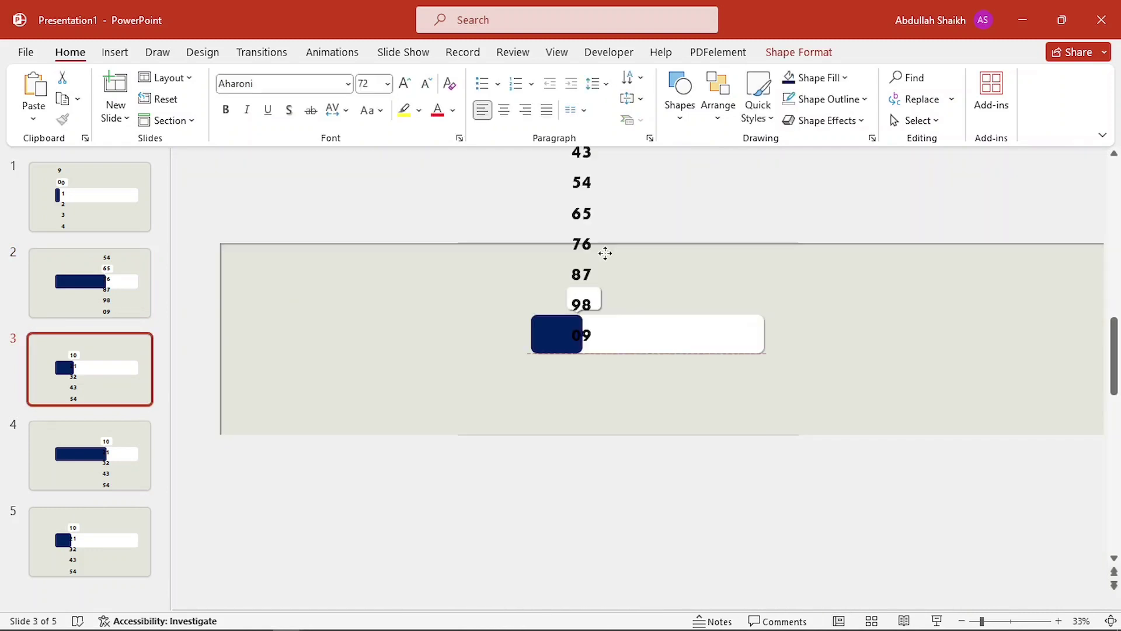
drag(603, 253, 598, 459)
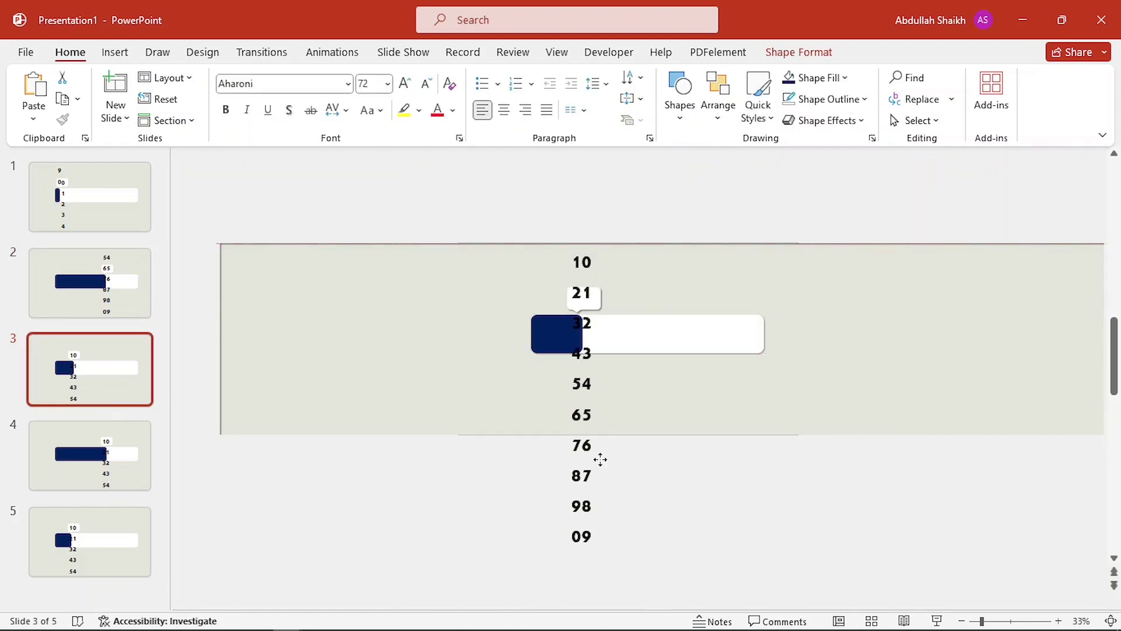
scroll(598, 459, up, 9)
drag(669, 413, 668, 403)
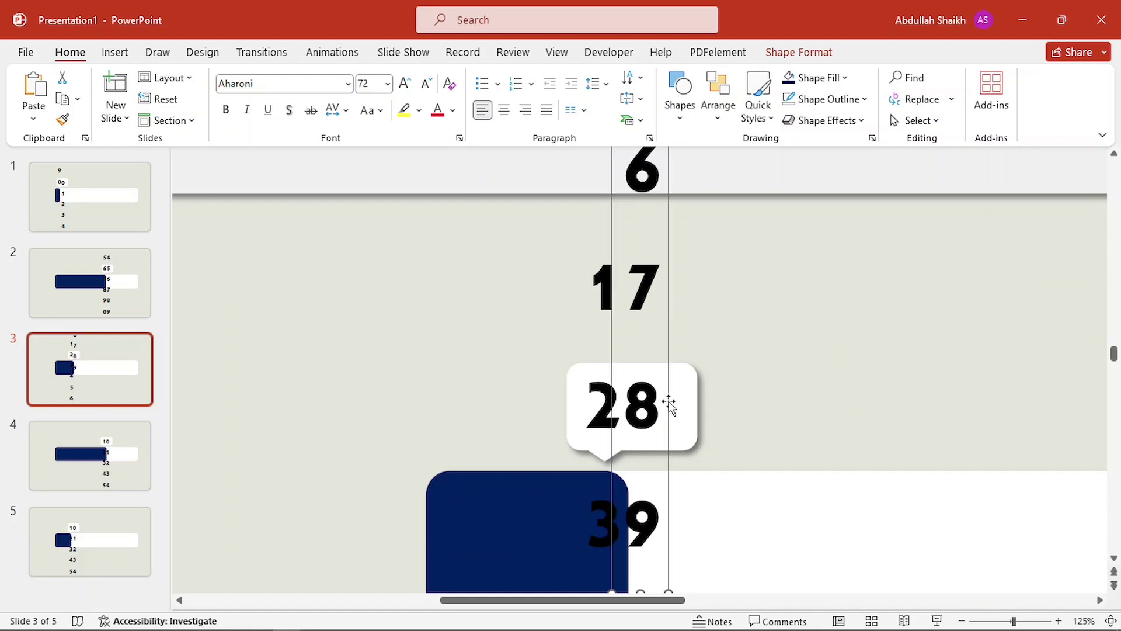
Reposition the digit columns so the bubble reads 63 on slide 4 and 21 on slide 5
click(70, 470)
drag(678, 487, 676, 540)
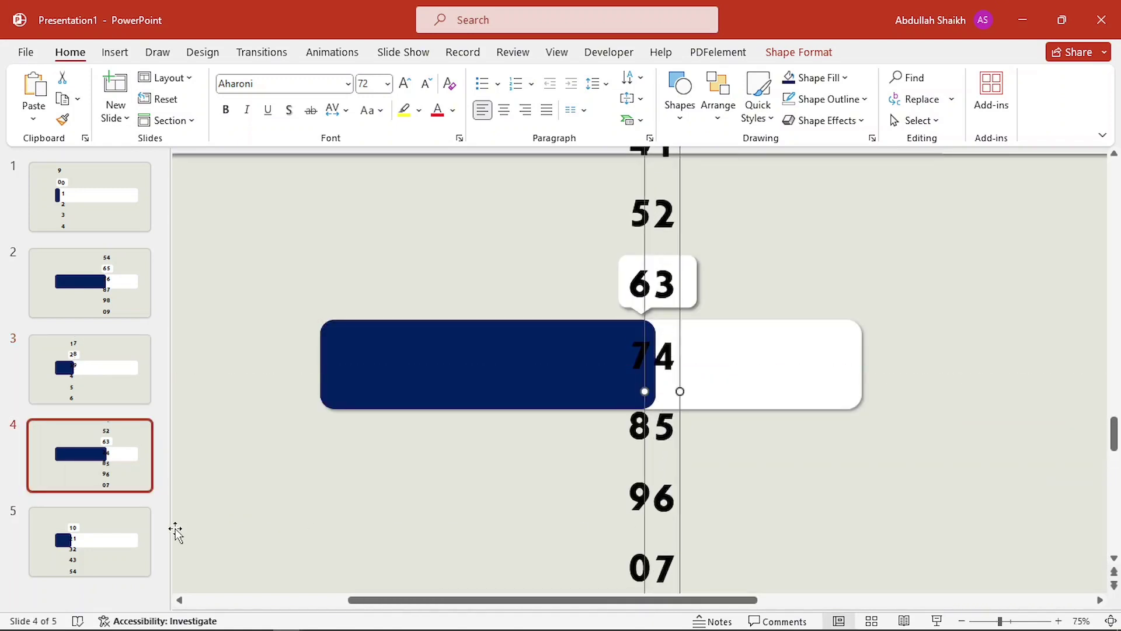
click(117, 534)
drag(611, 503, 611, 495)
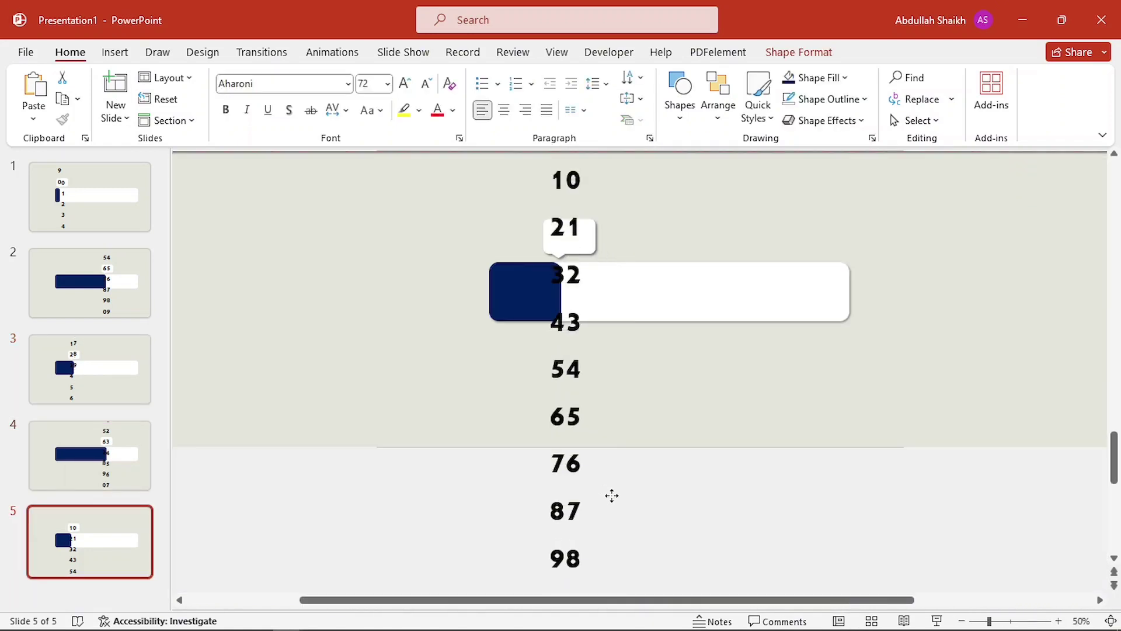
click(657, 527)
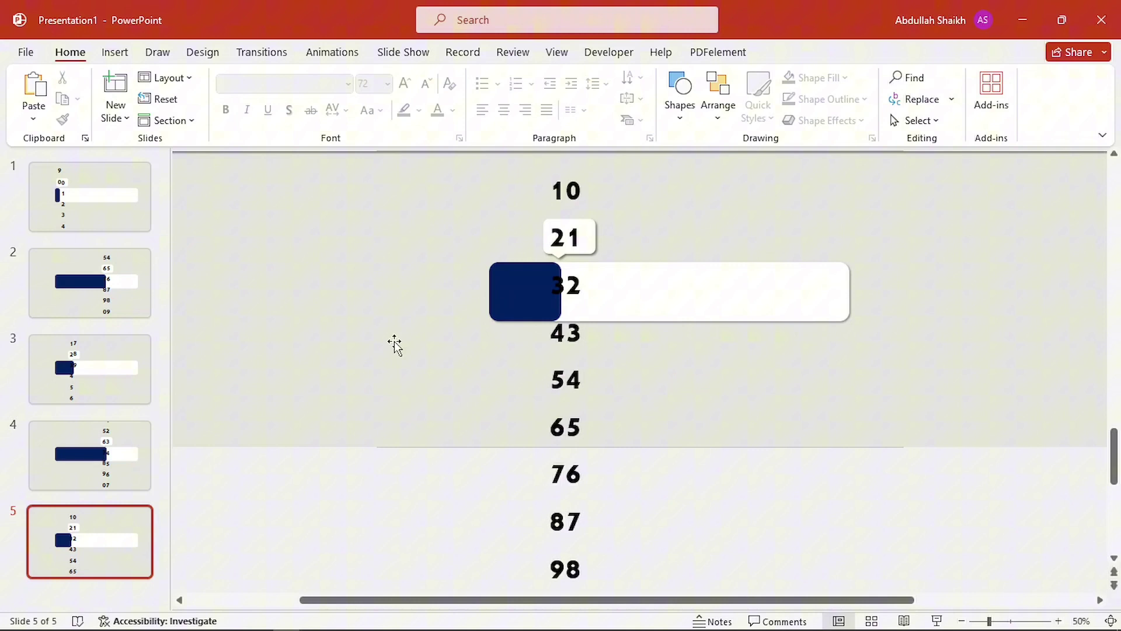
On slide 1, send both digit columns to the back so only 00 shows through the bubble cut-out
click(116, 205)
click(472, 288)
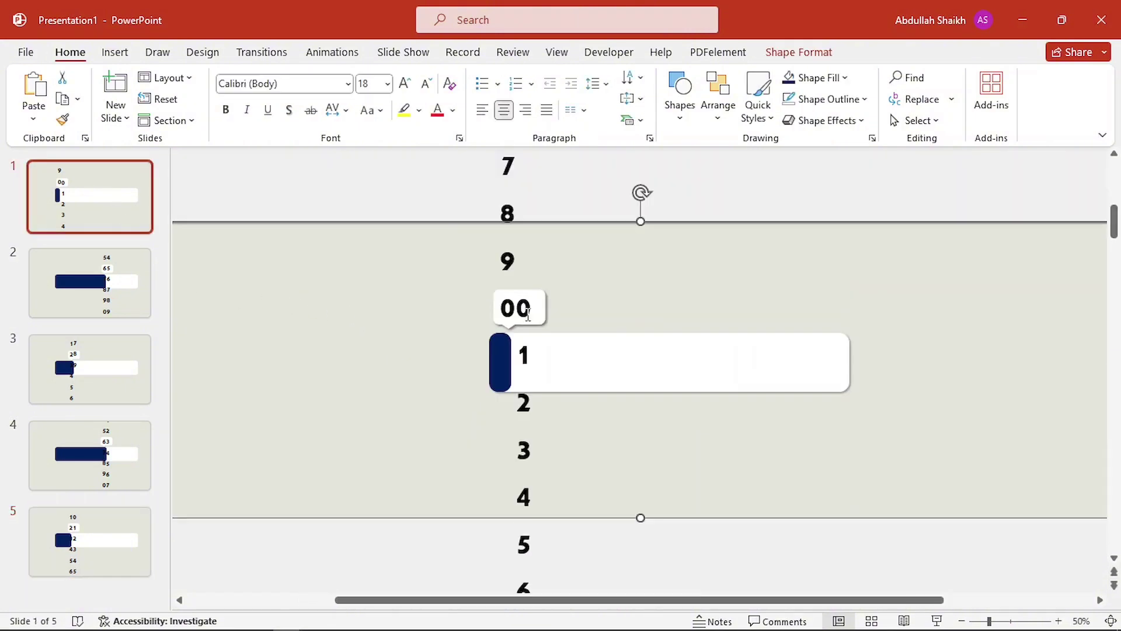
click(594, 208)
click(508, 310)
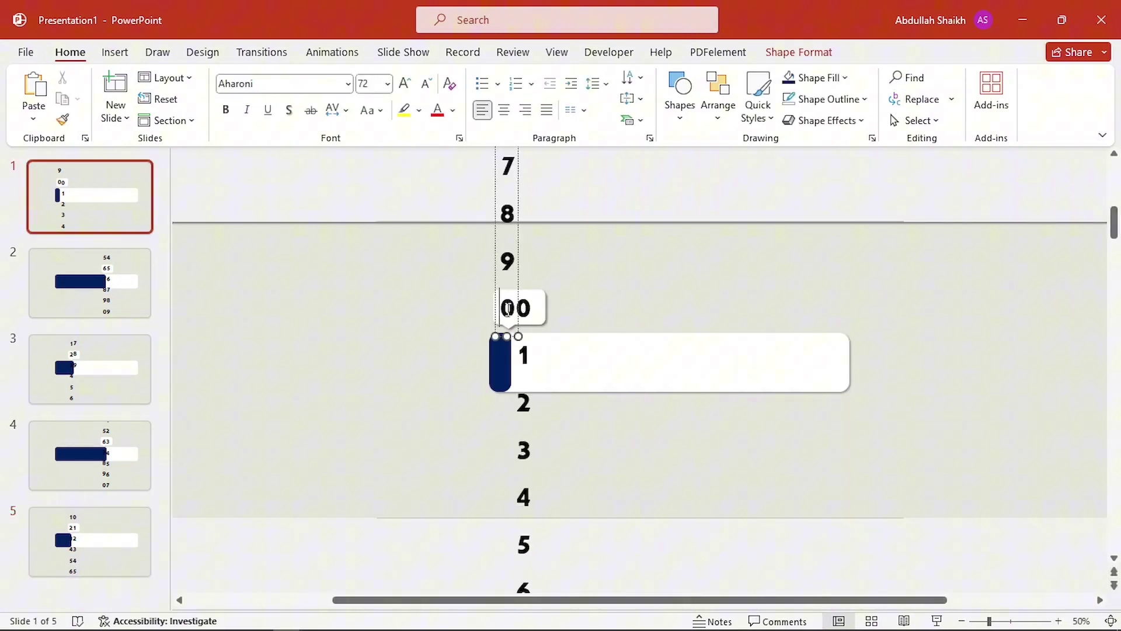
shift+click(526, 310)
right_click(520, 281)
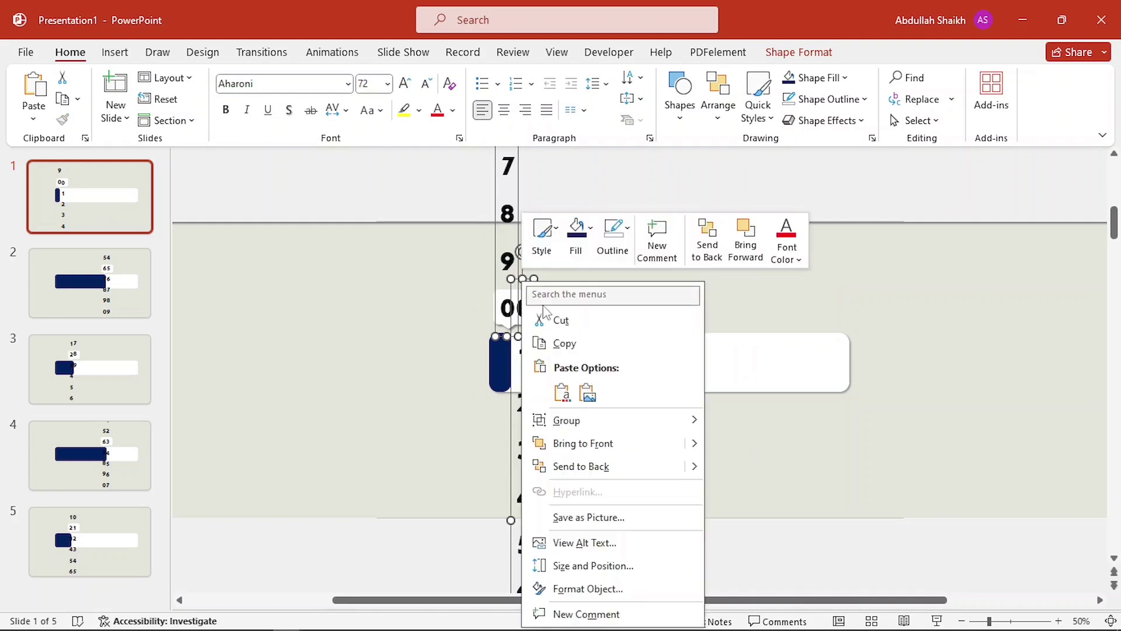
click(589, 466)
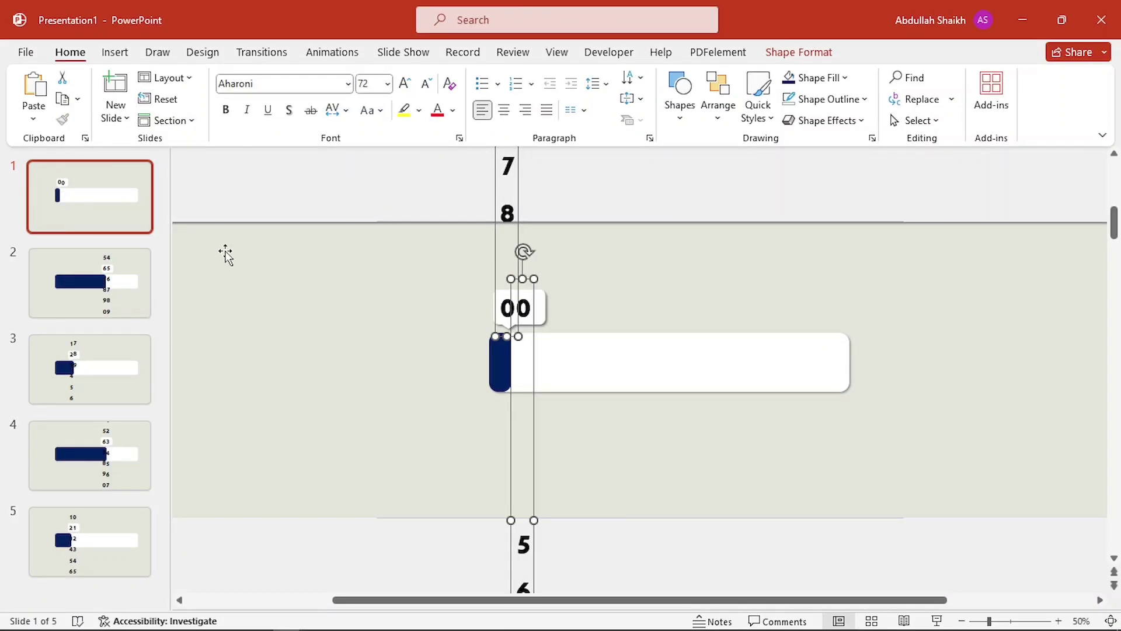
Send both digit columns to the back on slides 2 and 3
click(125, 287)
click(704, 365)
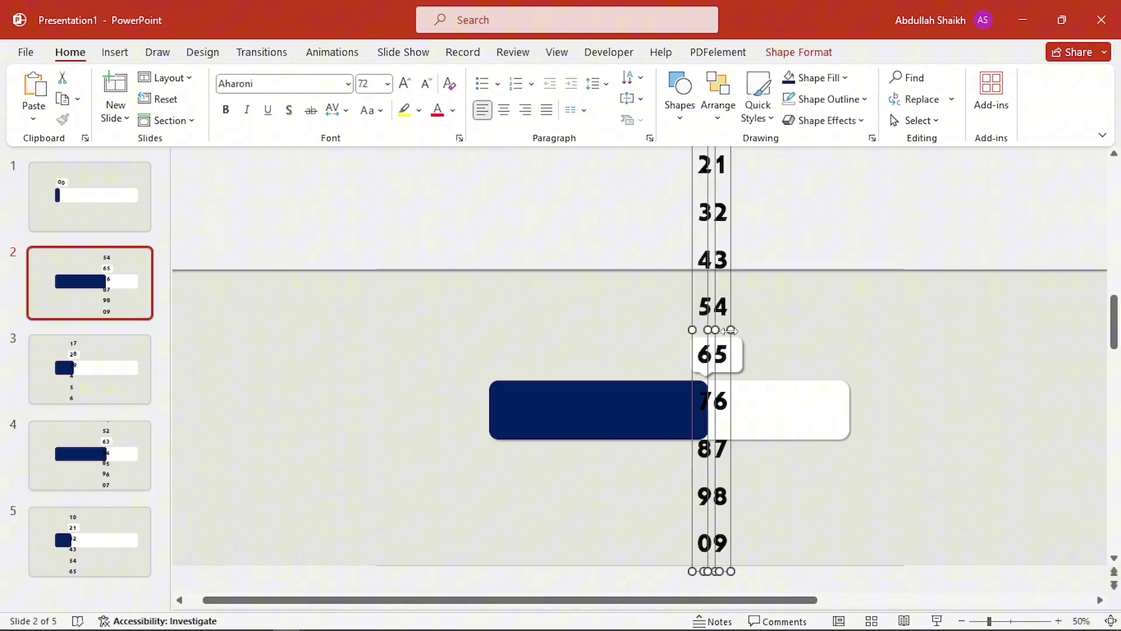
key(ctrl+shift+bracketleft)
click(130, 362)
click(560, 351)
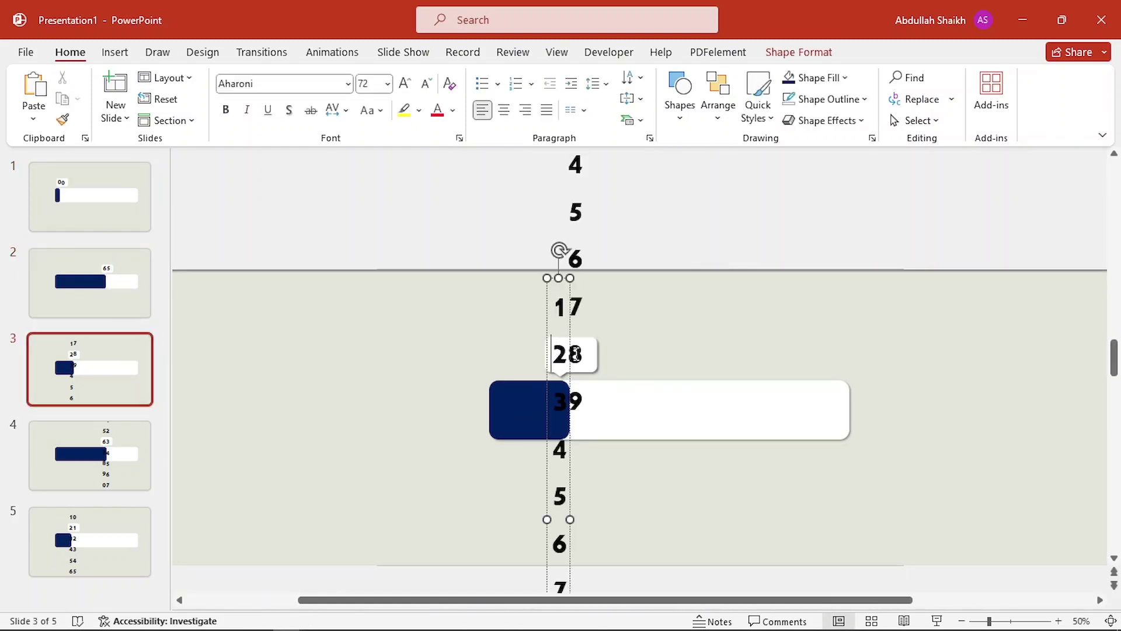
key(ctrl+shift+bracketleft)
Send both digit columns to the back on slides 4 and 5
click(101, 454)
click(707, 362)
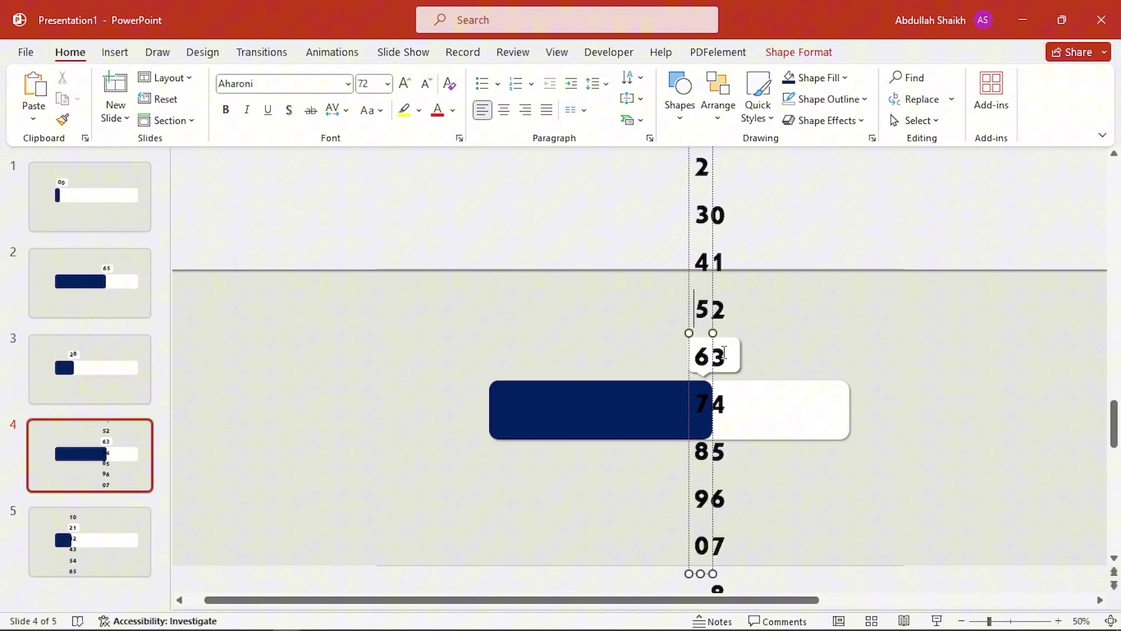
key(ctrl+shift+bracketleft)
click(64, 529)
Paste the Task by status heading, the five status labels and the description paragraph onto slide 1
click(117, 212)
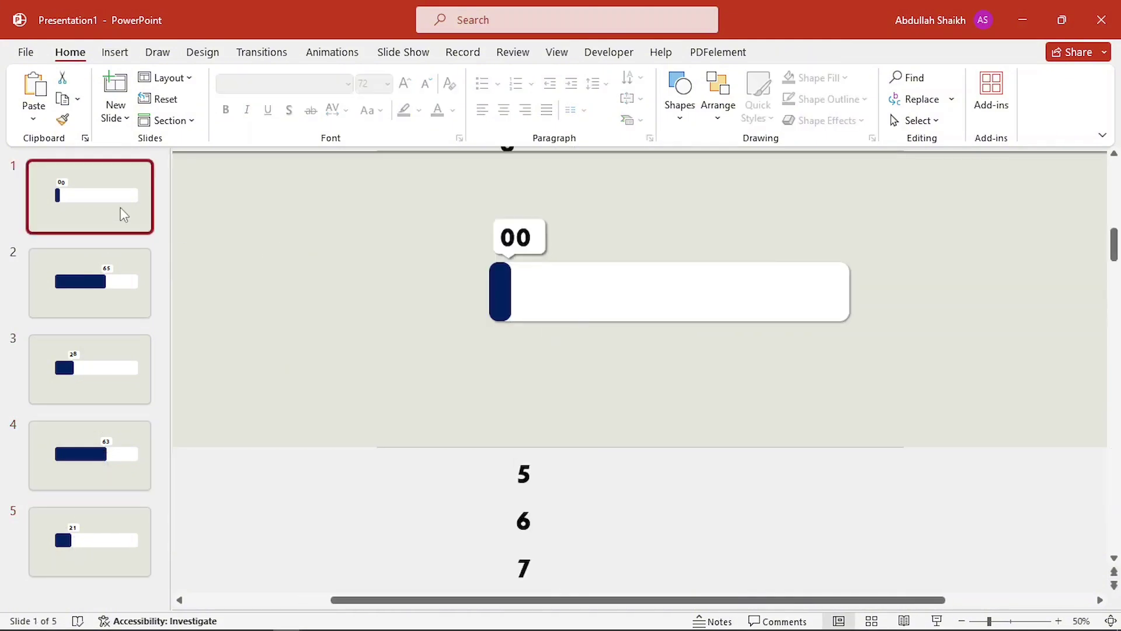
key(ctrl+v)
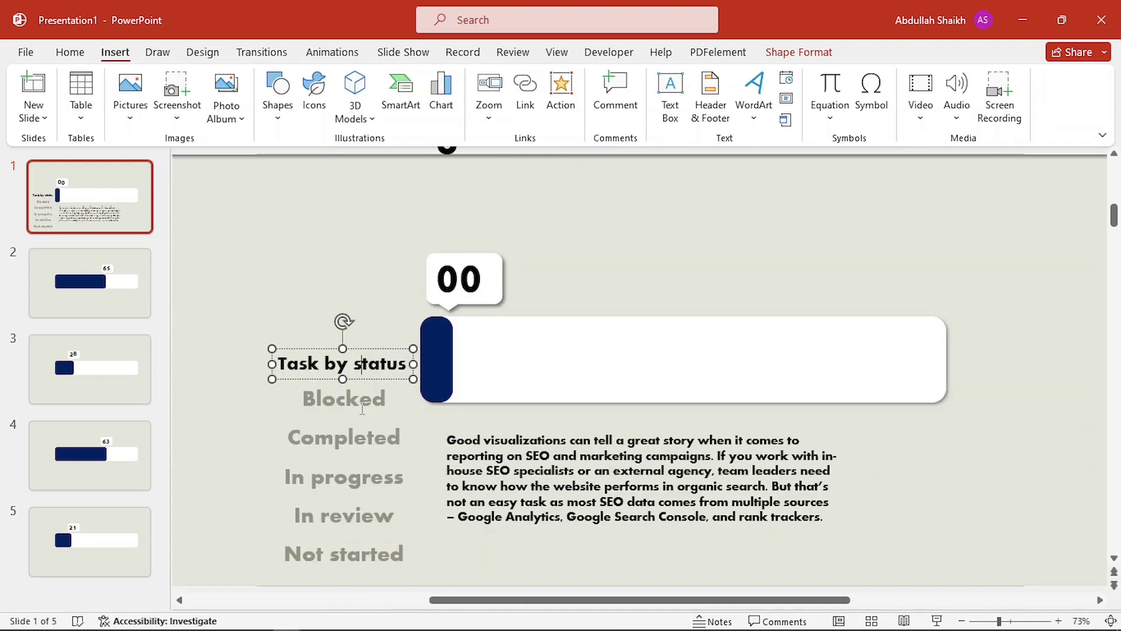
Copy the Task by status heading and the five status labels from slide 1 to slide 2 and shift them up slightly
shift+click(350, 398)
shift+click(350, 437)
shift+click(350, 477)
shift+click(350, 515)
shift+click(370, 546)
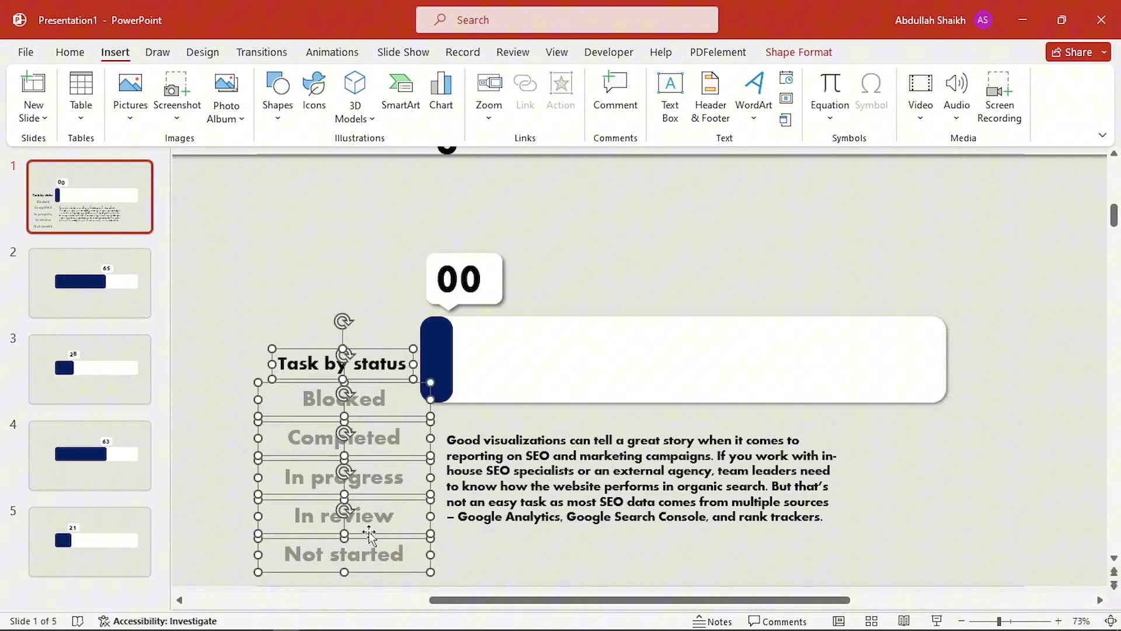
right_click(369, 535)
click(407, 247)
key(Page_Down)
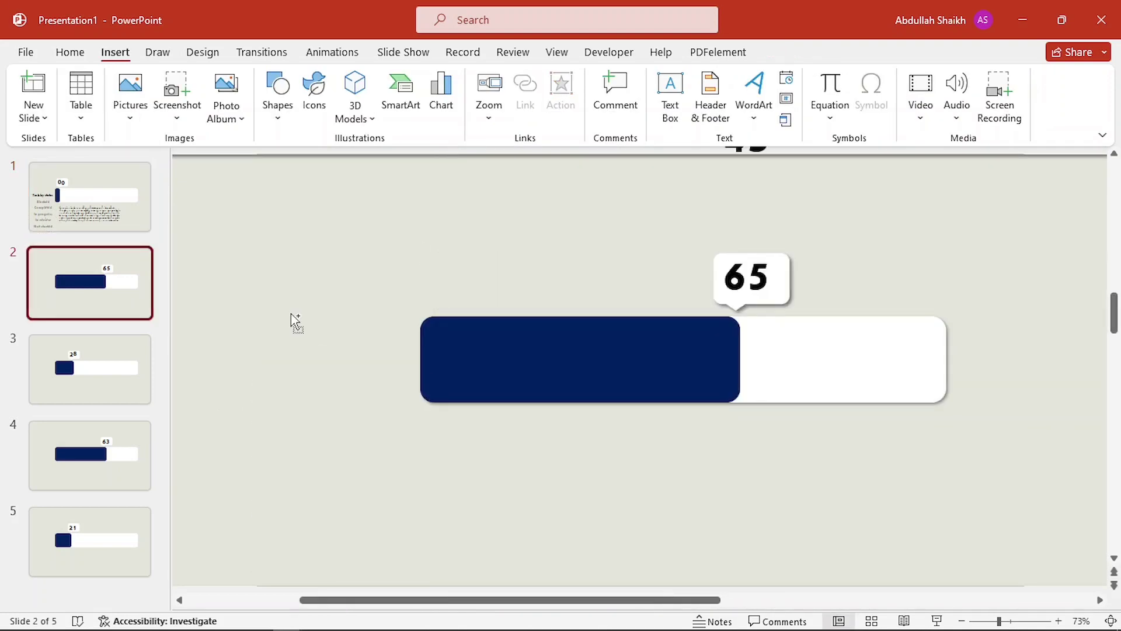
key(ctrl+v)
drag(431, 432, 431, 397)
Enlarge slide 2's Task by status heading to 60 pt, widen it to one line and place it centred above the bar
click(442, 292)
click(402, 320)
click(70, 52)
click(404, 83)
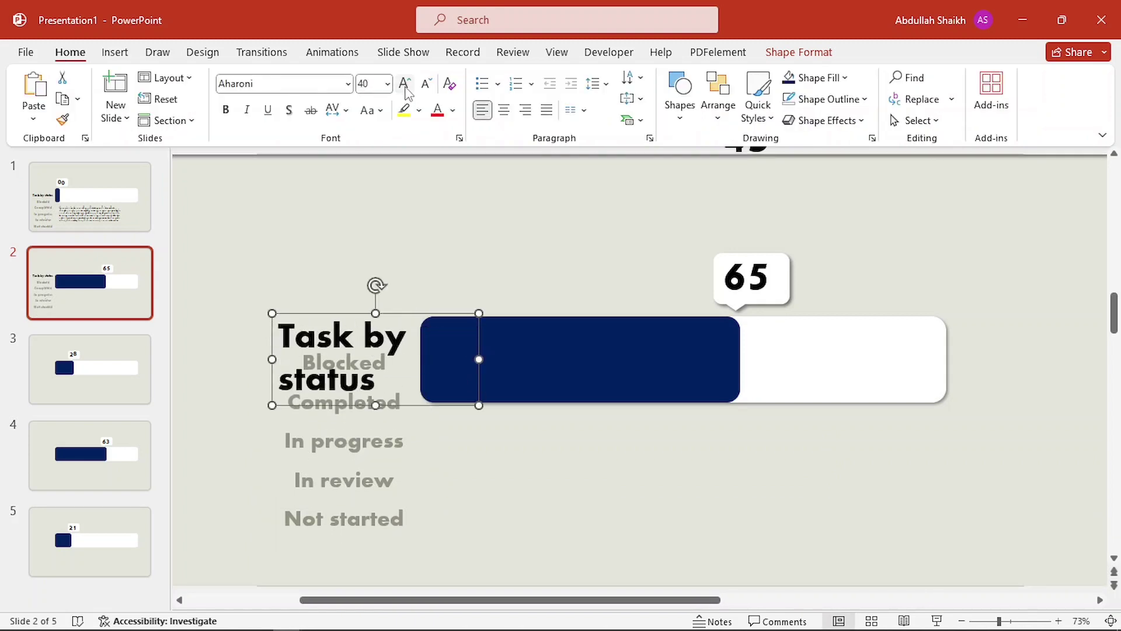
click(404, 84)
click(404, 83)
click(404, 84)
drag(477, 374, 618, 397)
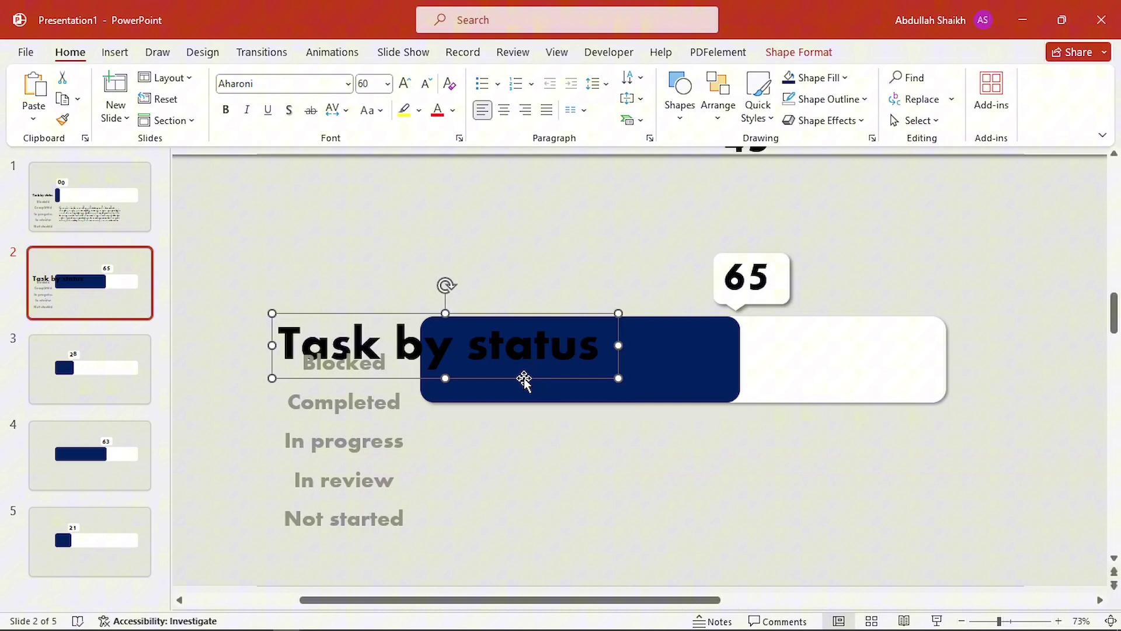
drag(523, 380, 754, 237)
Copy the labels Blocked, Completed, In progress, In review and Not started from slide 2 to slides 3, 4 and 5
click(344, 362)
shift+click(338, 402)
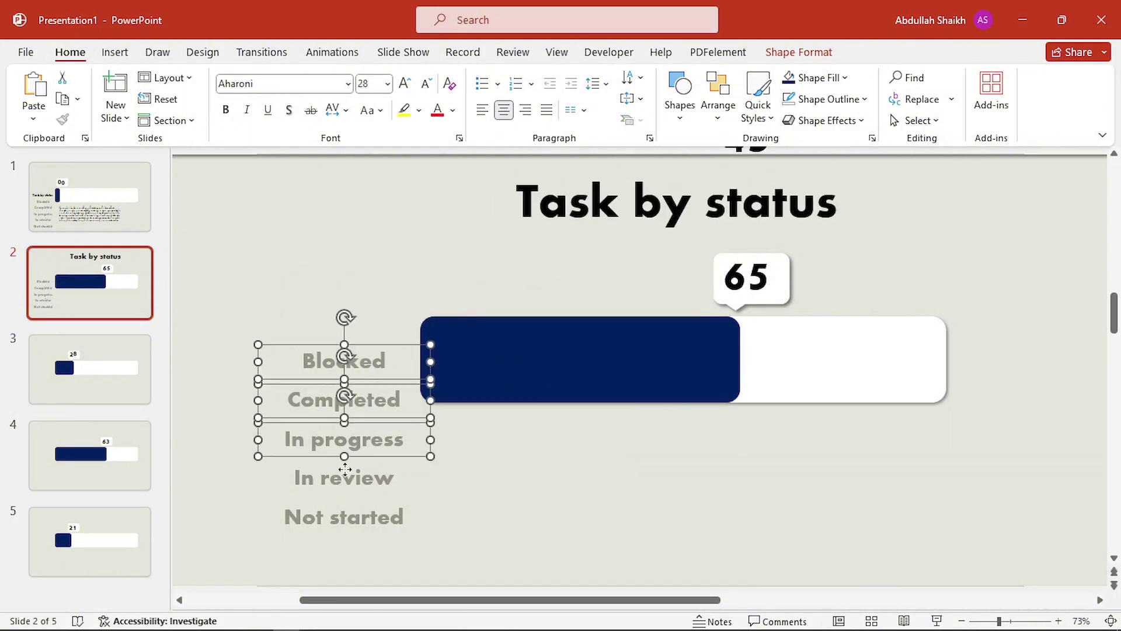
shift+click(344, 475)
shift+click(344, 517)
key(ctrl+c)
click(133, 391)
key(ctrl+v)
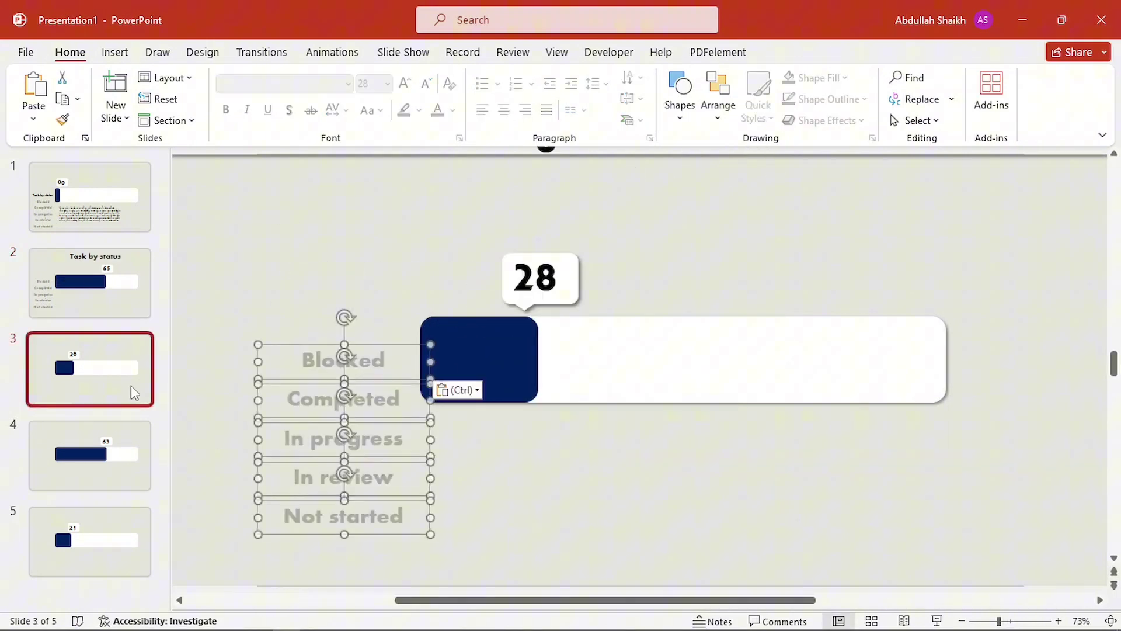
click(126, 458)
key(ctrl+v)
click(122, 528)
key(ctrl+v)
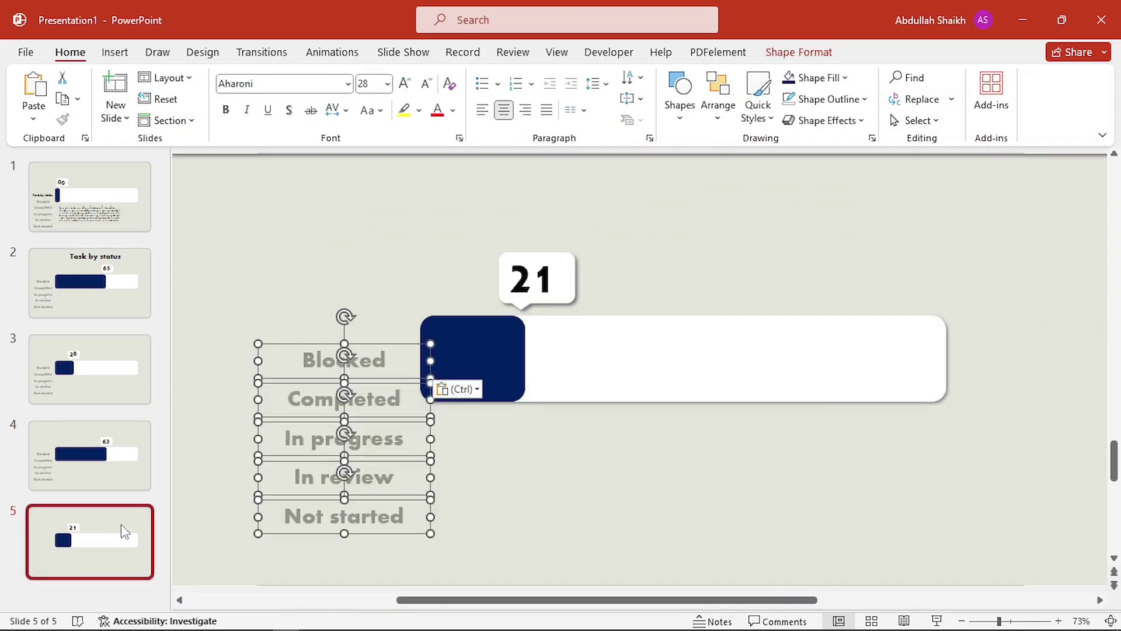
Change the font colour of the Blocked label on slide 2 to black
click(90, 305)
click(396, 348)
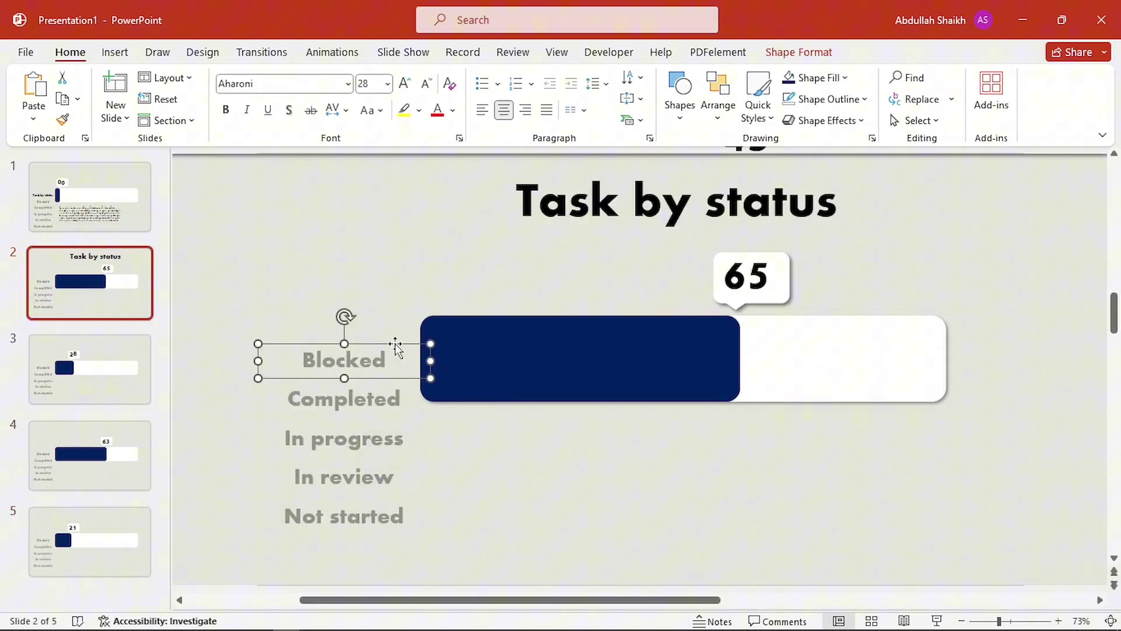
click(453, 111)
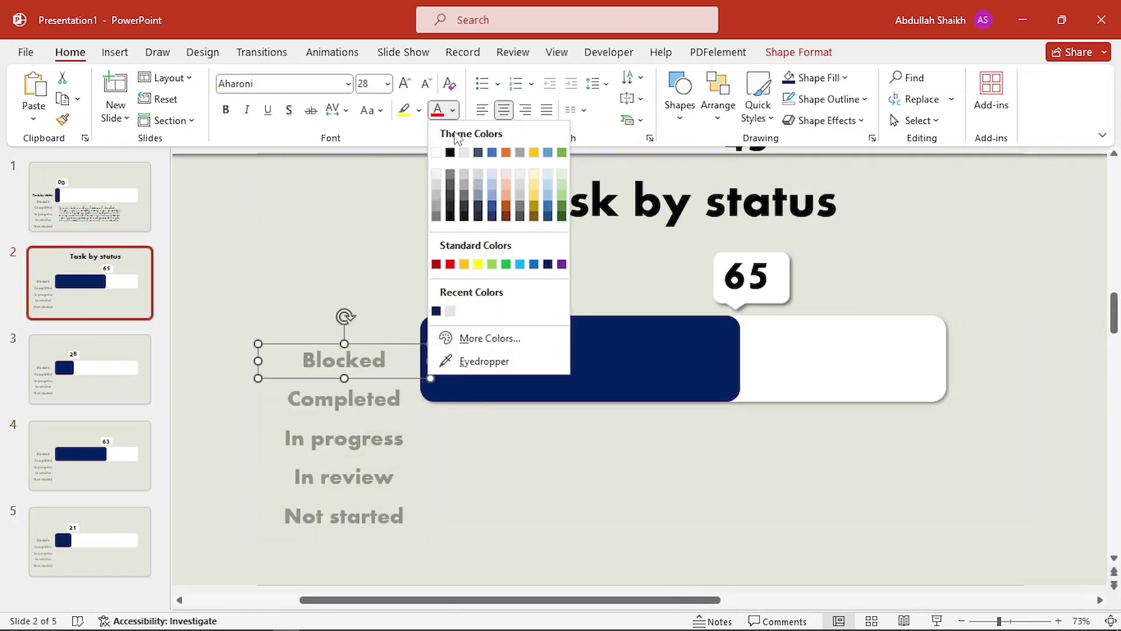
click(450, 153)
Move the five status labels on slide 3 up together until Completed lines up with the middle of the bar
click(105, 359)
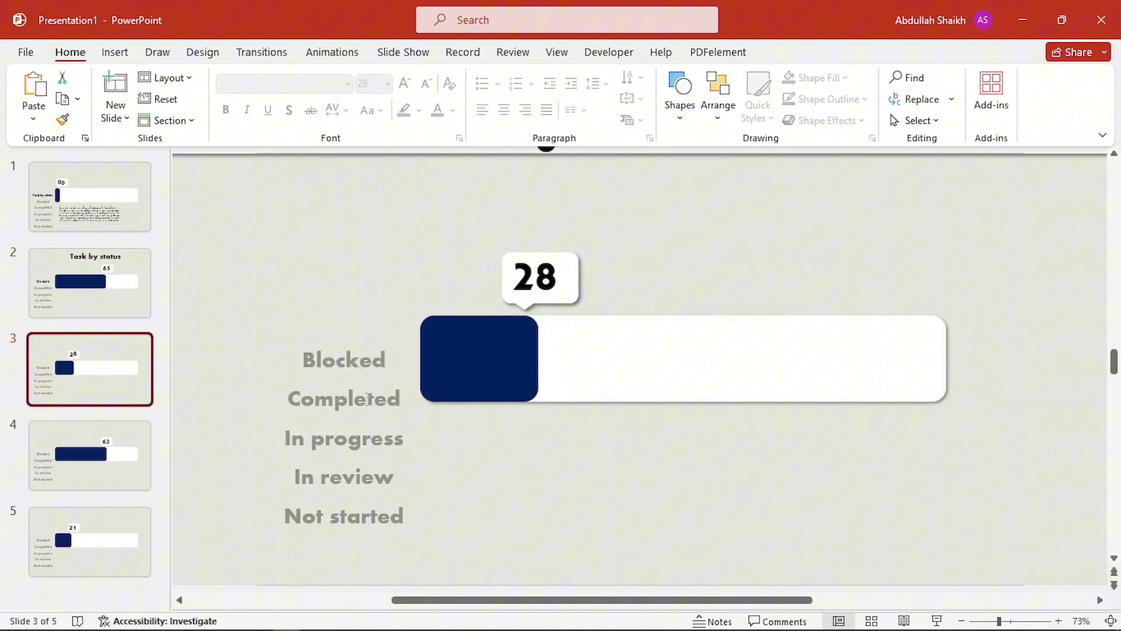
click(366, 380)
shift+click(368, 400)
shift+click(373, 439)
shift+click(380, 482)
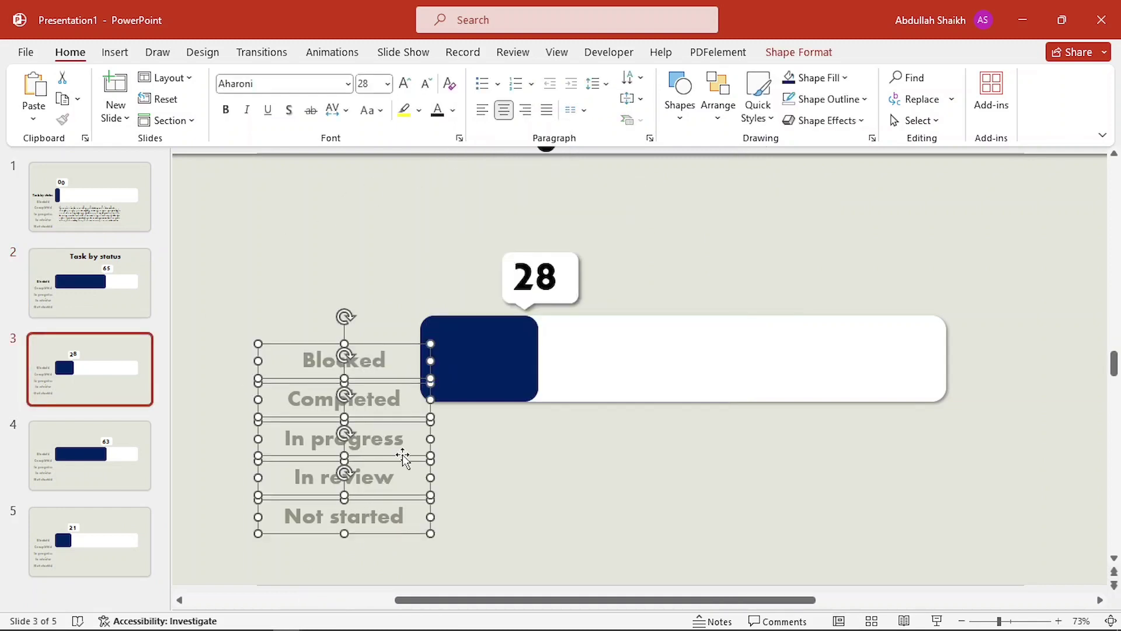
drag(403, 459, 403, 421)
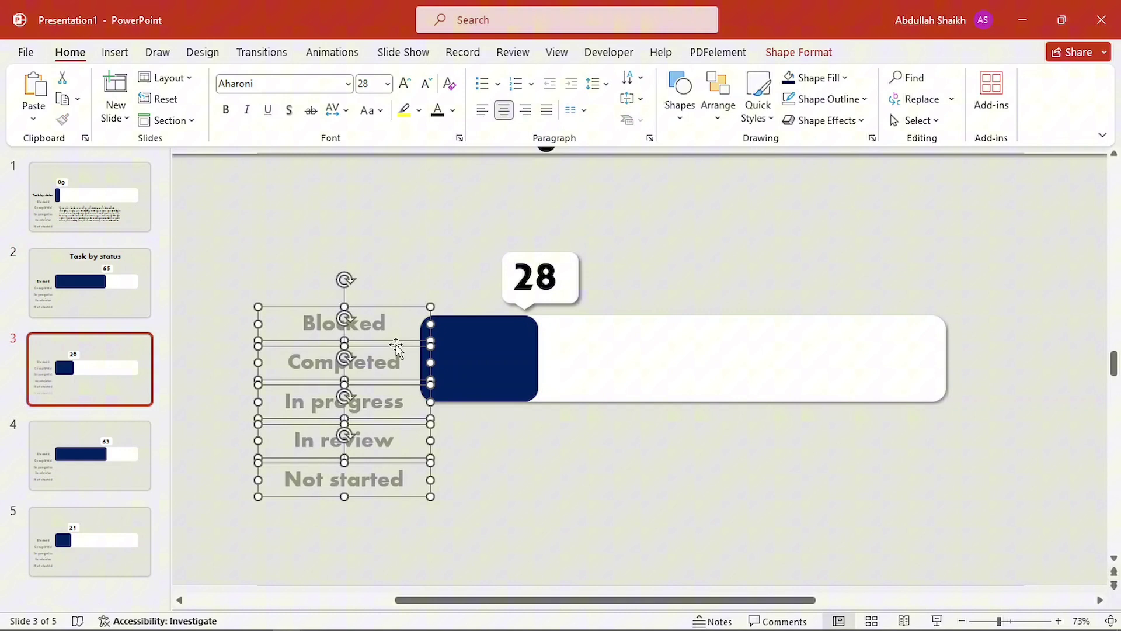
Change the font colour of the Completed label on slide 3 to black
click(400, 338)
click(401, 358)
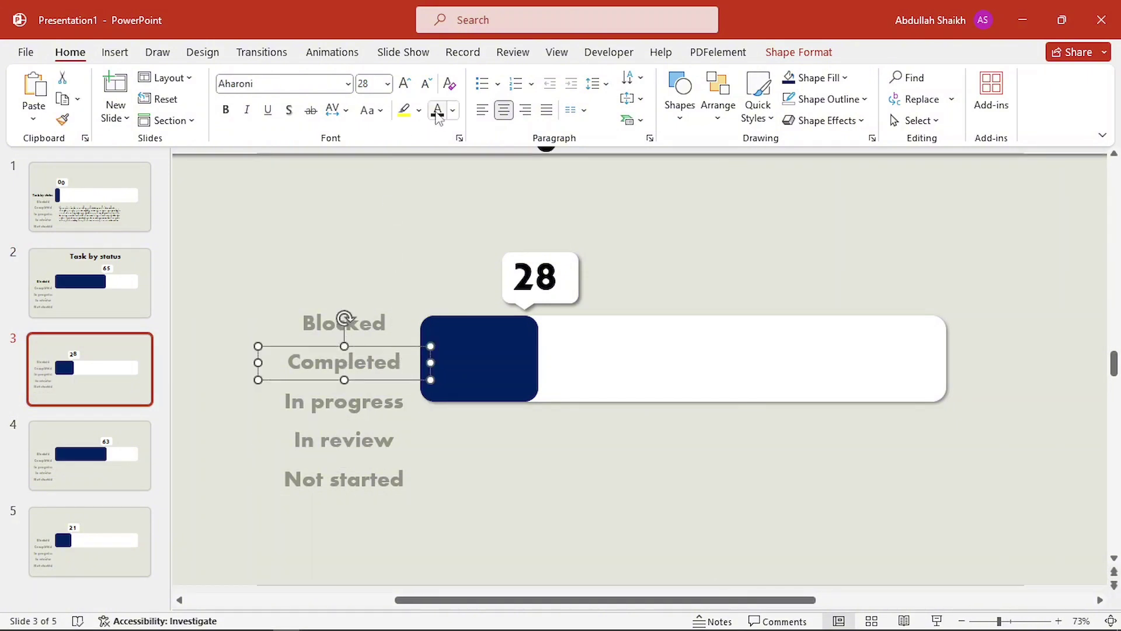
click(437, 110)
Move the status labels up on slides 4 and 5, centring In progress and In review respectively on the bar and colouring those two black
key(Page_Down)
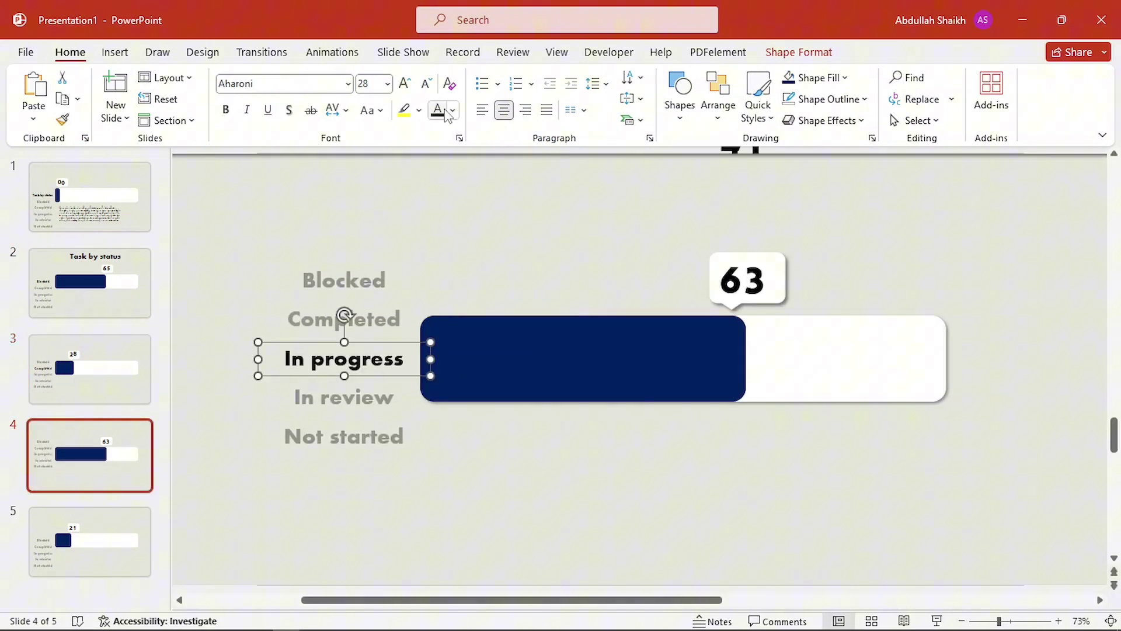
click(101, 533)
drag(234, 327, 446, 549)
drag(394, 491, 393, 379)
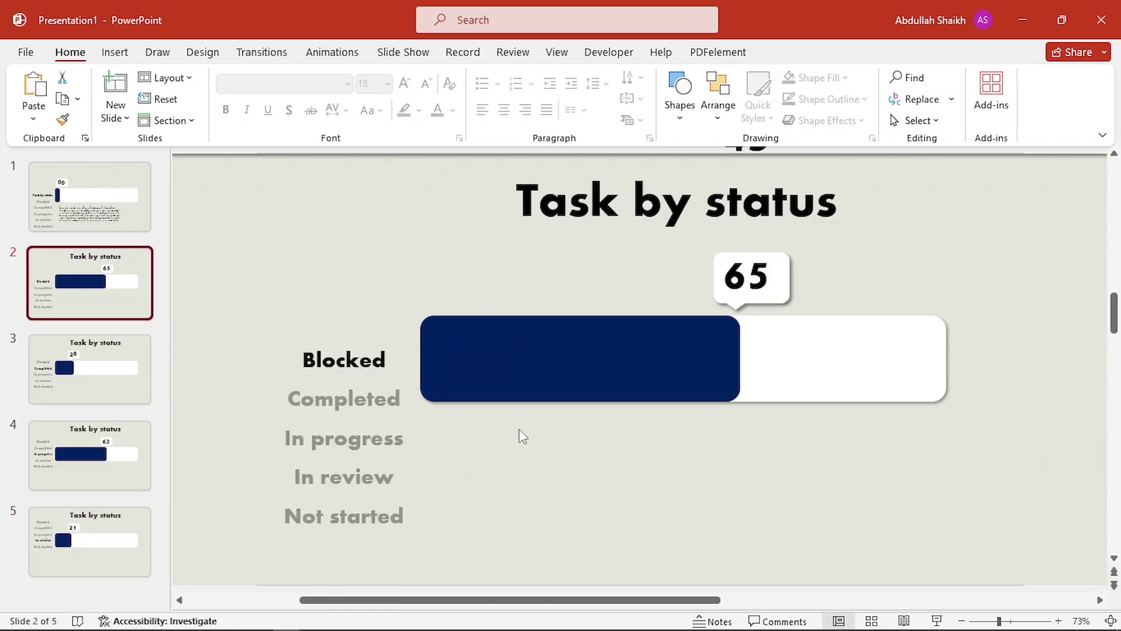
Paste a description paragraph below the bar on each of slides 2, 3, 4 and 5
key(ctrl+v)
key(Page_Down)
key(ctrl+v)
key(Page_Down)
key(ctrl+v)
click(96, 542)
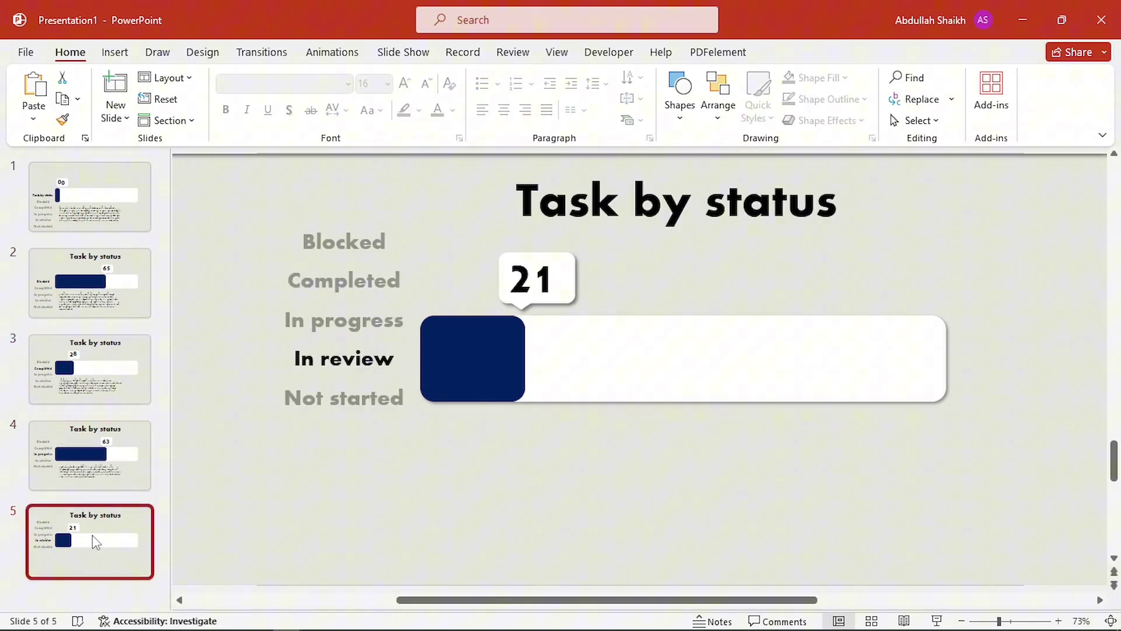
key(ctrl+v)
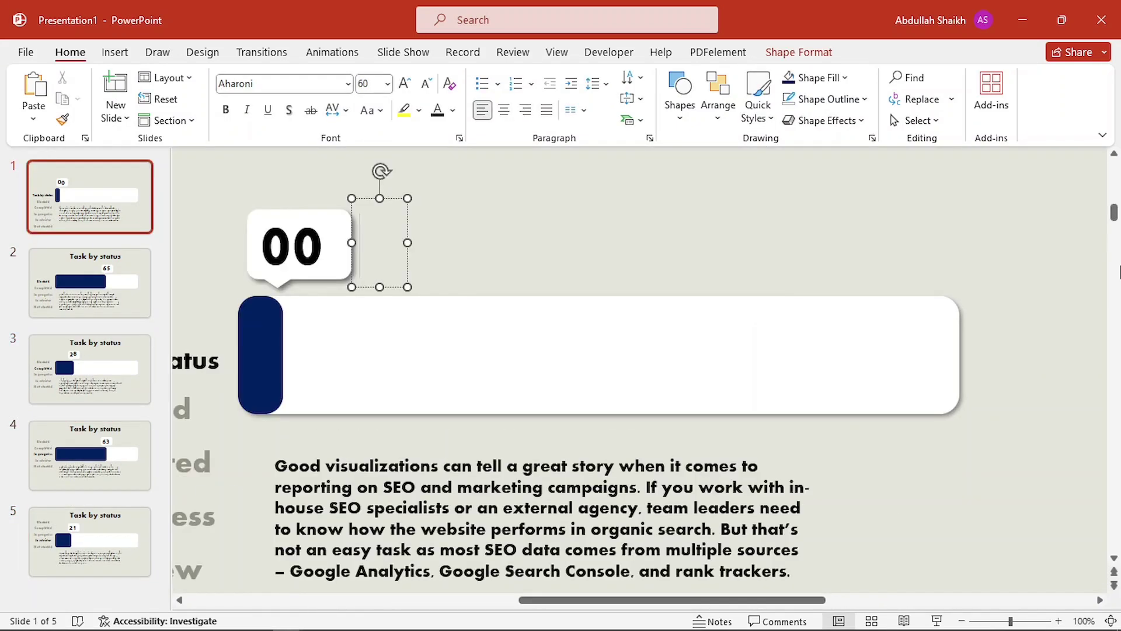
Add a % sign beside the number bubble on slide 1 and copy it next to the bubbles on slides 2 to 5
right_click(407, 267)
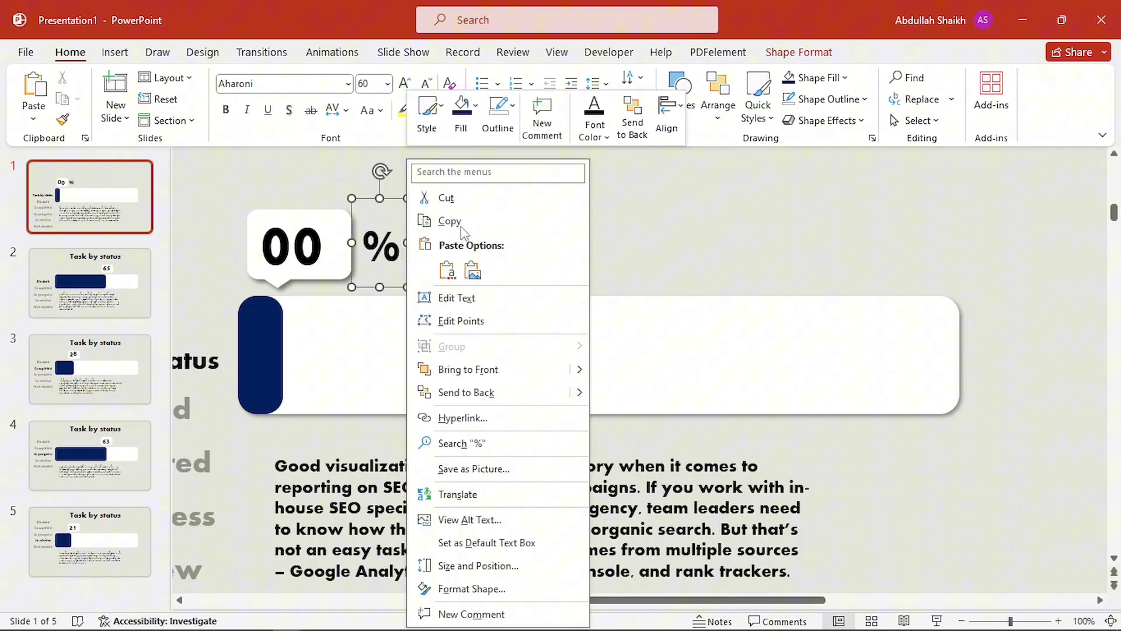
click(451, 220)
click(89, 283)
key(ctrl+v)
drag(407, 268, 791, 276)
click(82, 379)
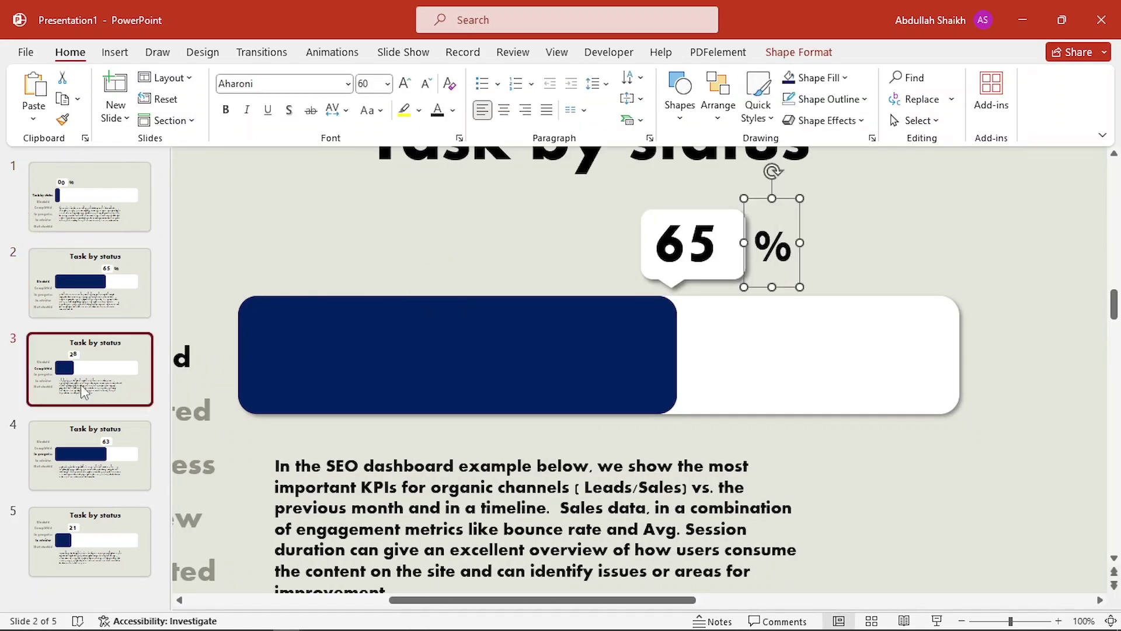
key(ctrl+v)
drag(409, 269, 493, 279)
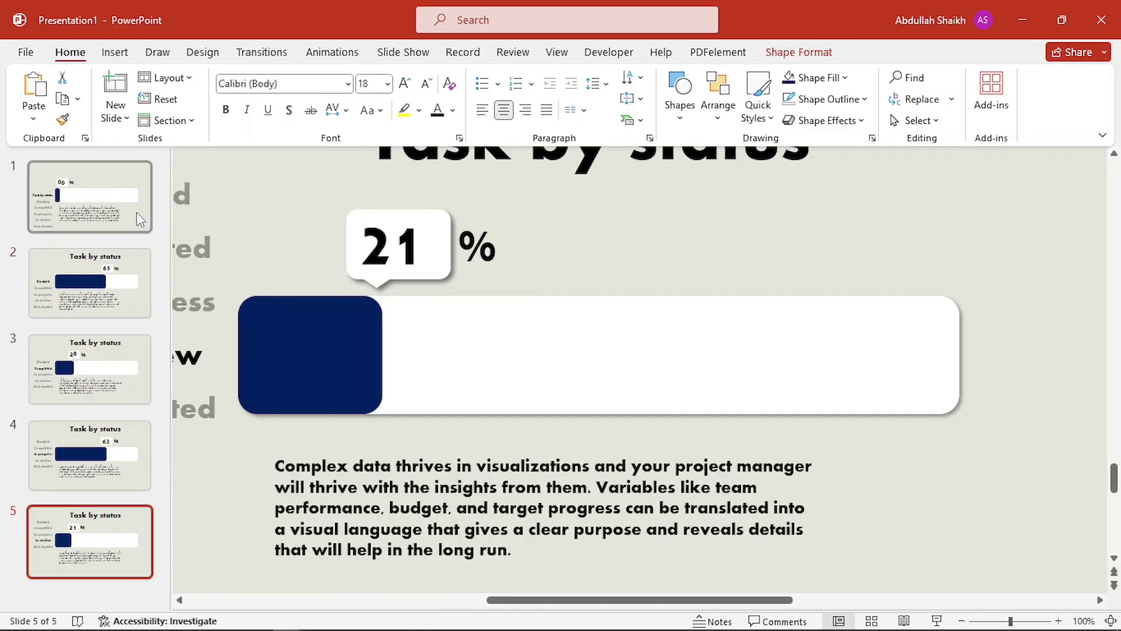
Apply the Morph transition to all five slides
click(135, 212)
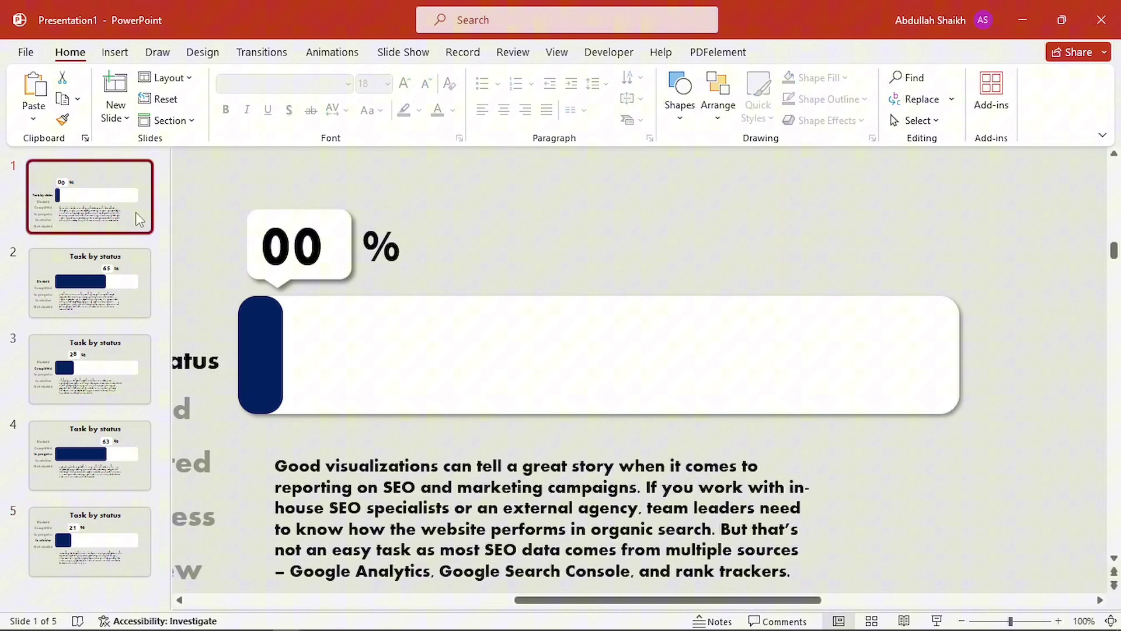
ctrl+click(116, 279)
ctrl+click(105, 370)
ctrl+click(98, 452)
ctrl+click(102, 547)
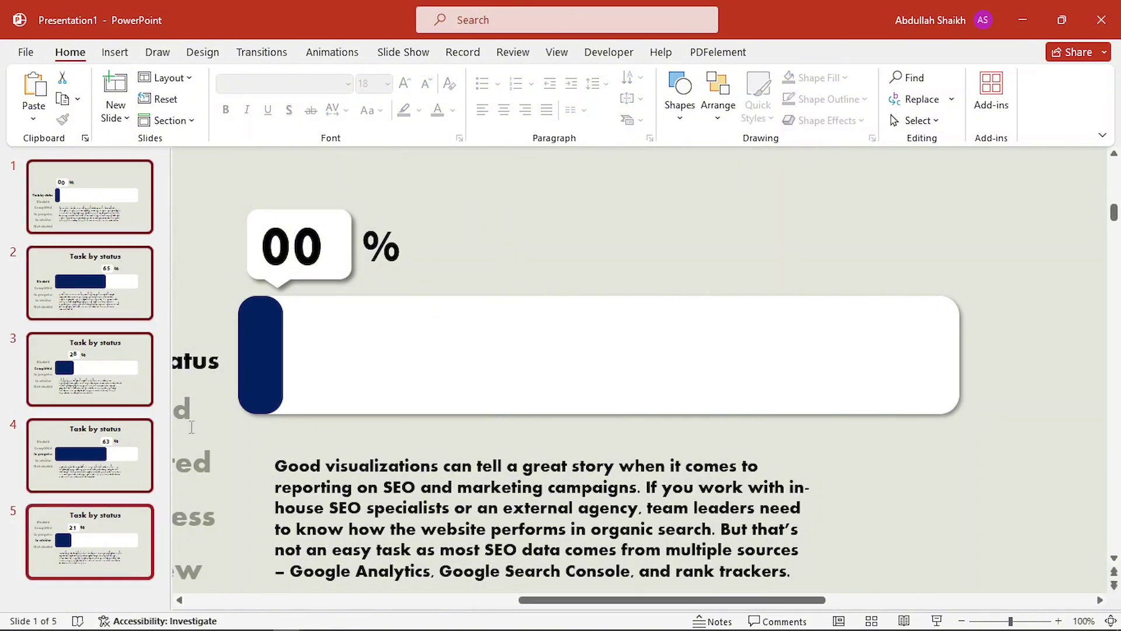
click(261, 53)
click(171, 96)
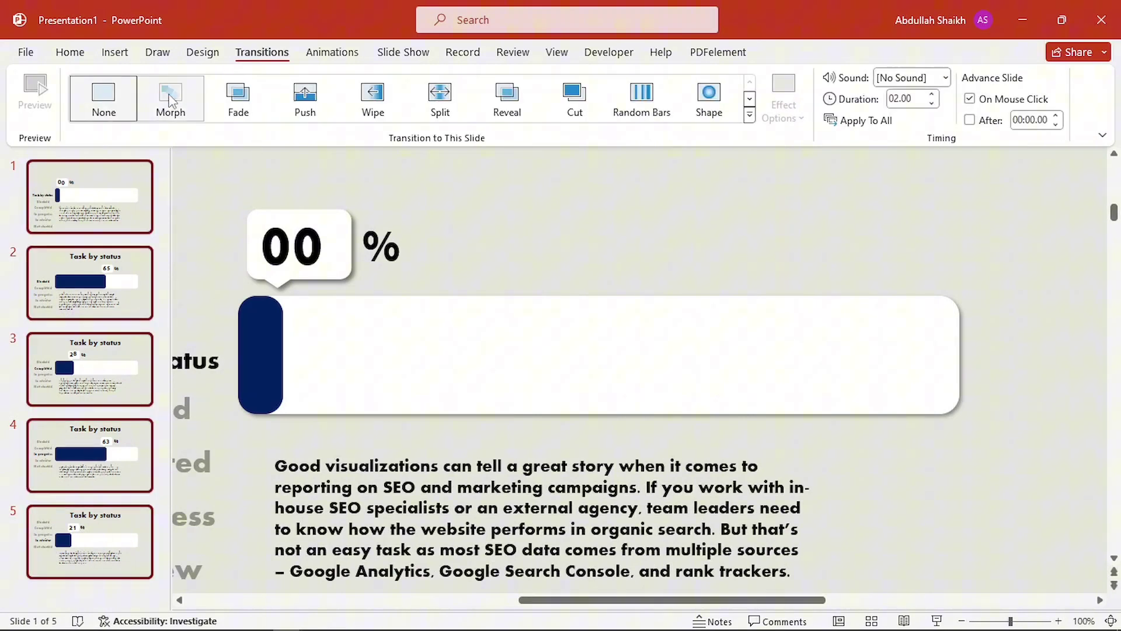
Play the slide show from the beginning and advance to slide 2 to check the Morph animation
key(F5)
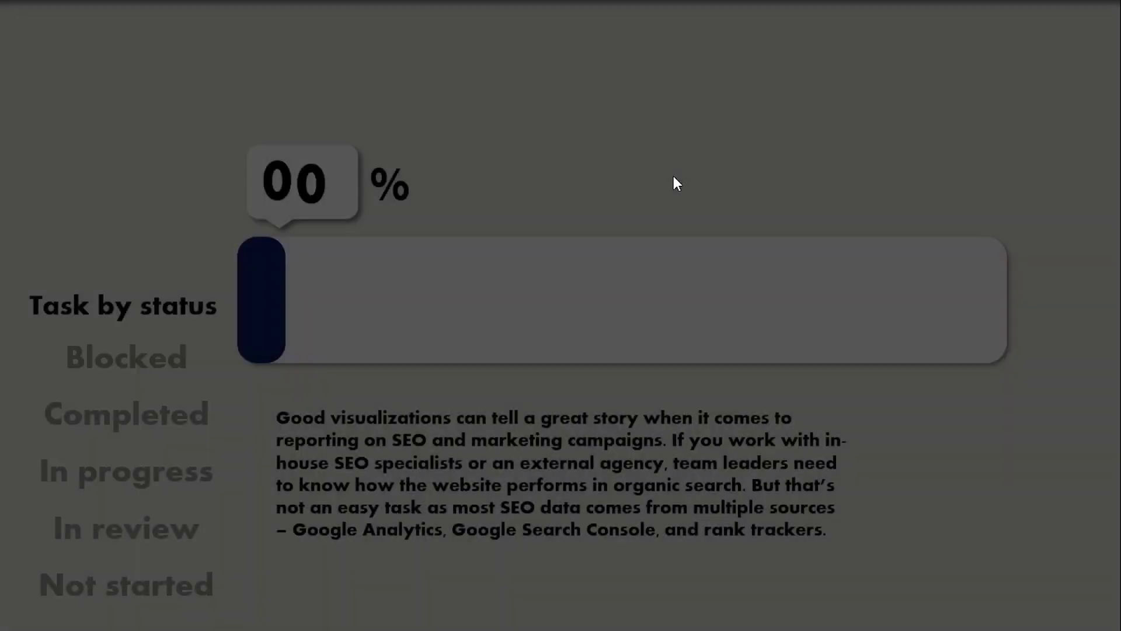
key(Right)
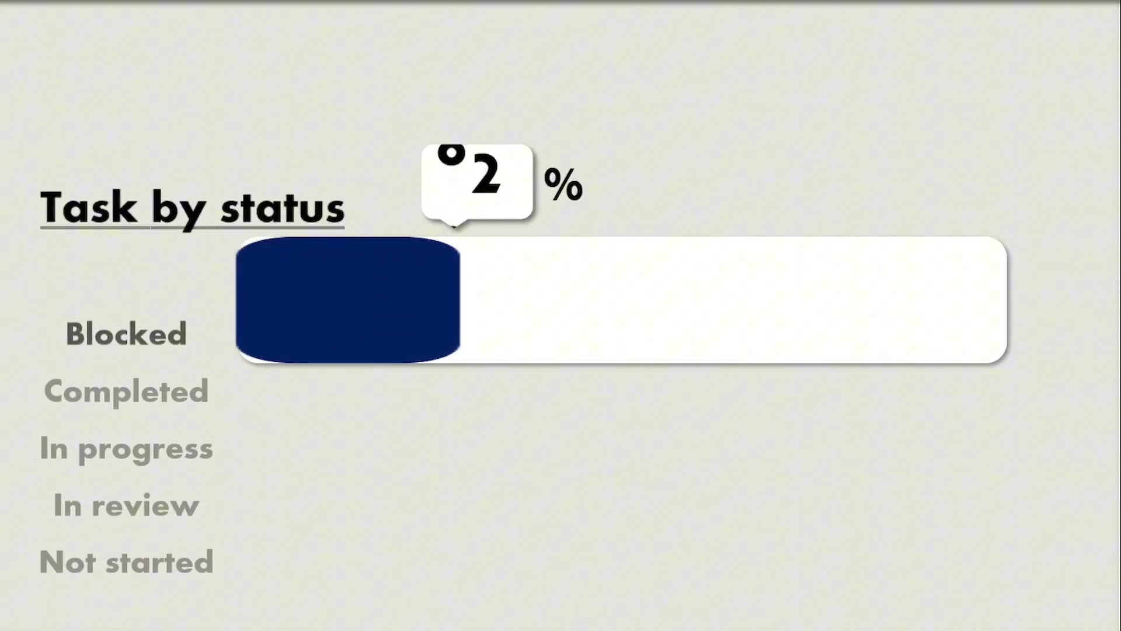